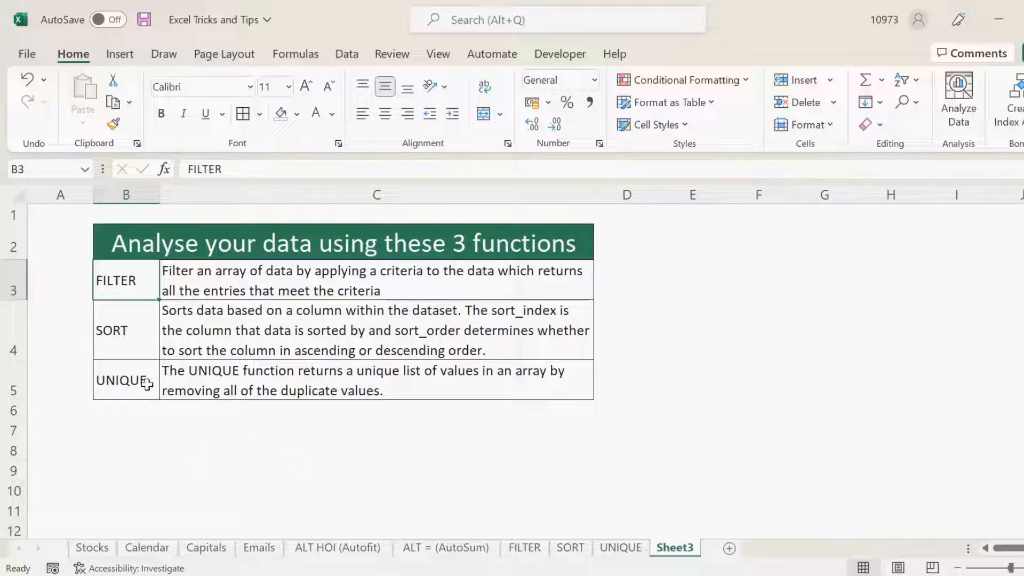
left_click(135, 335)
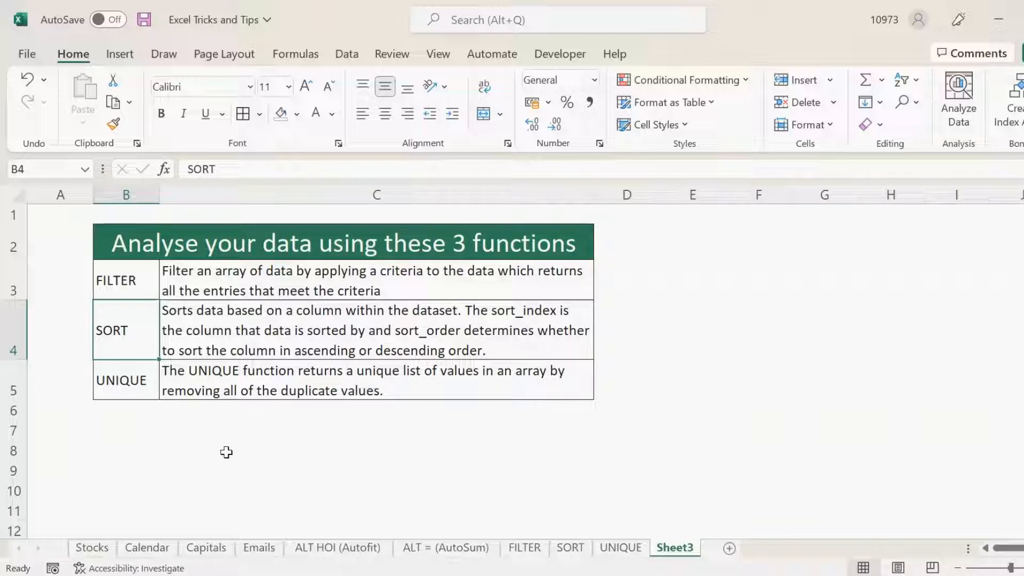
left_click(140, 375)
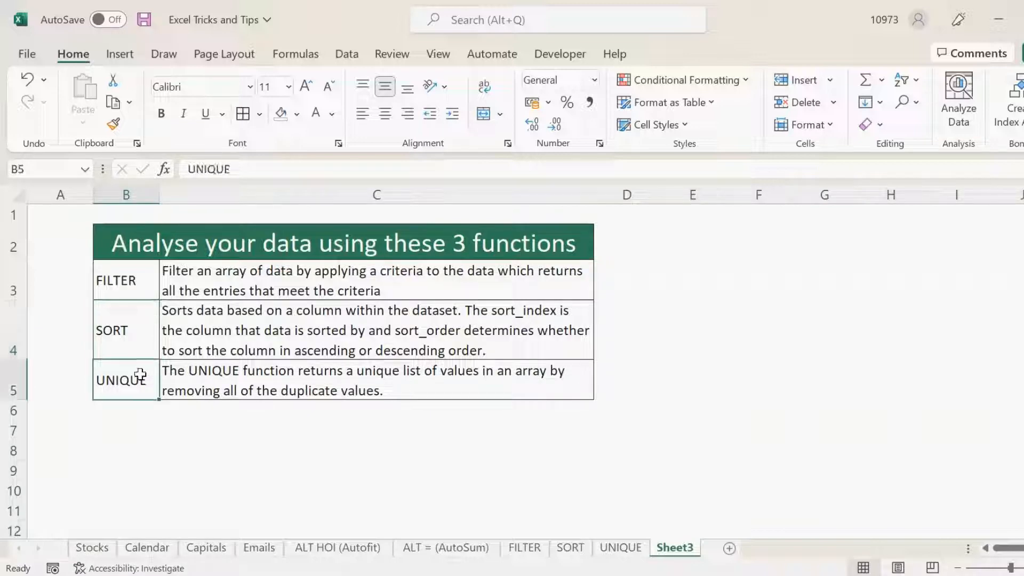
left_click(192, 442)
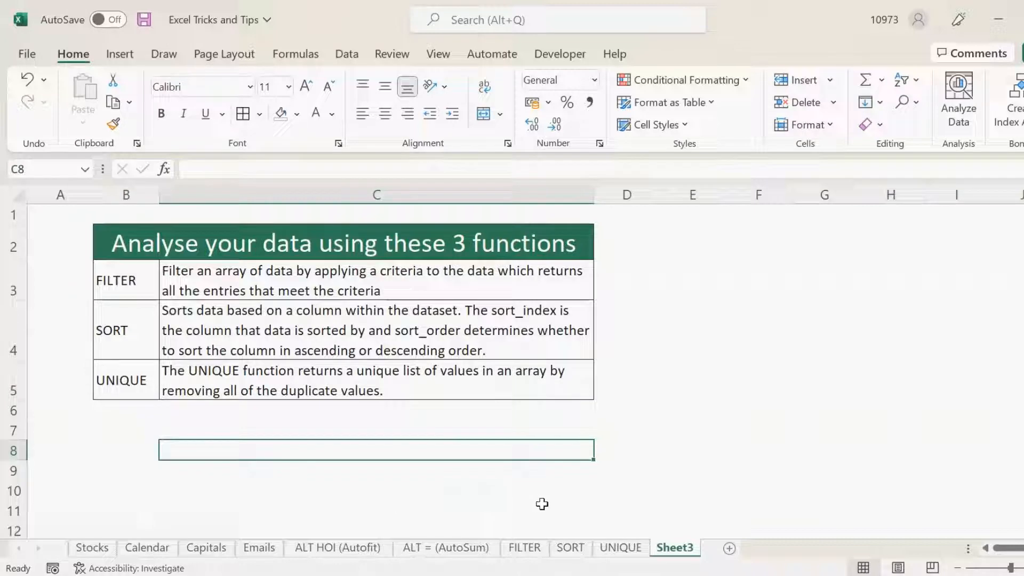
Step: Open the FILTER sheet and examine the Representatives column, the criterion cell F1 and the empty result row E4:G4
left_click(525, 548)
left_click(323, 338)
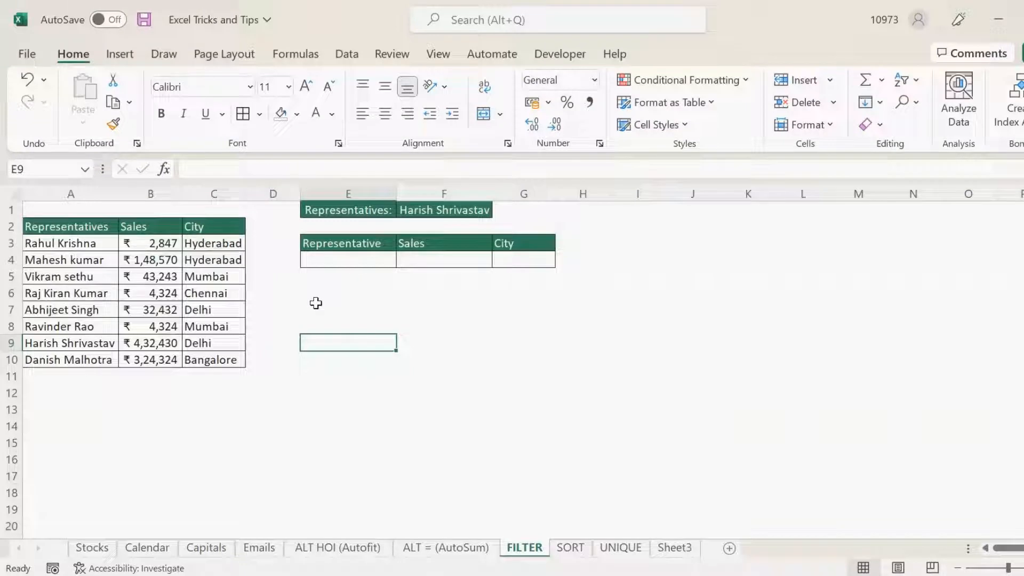
left_click_drag(80, 227, 114, 359)
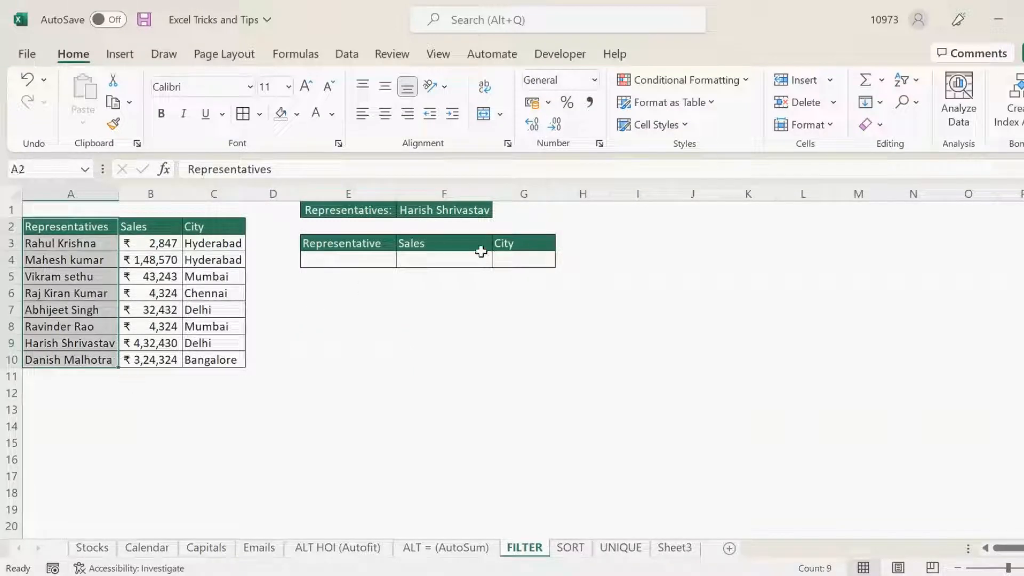
left_click(446, 208)
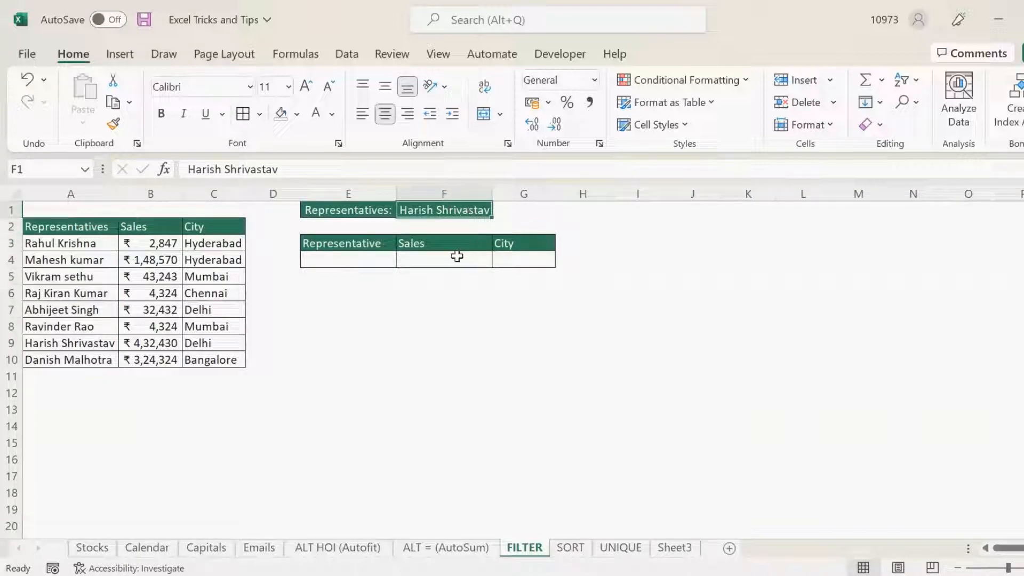
left_click_drag(415, 256, 534, 259)
left_click(442, 256)
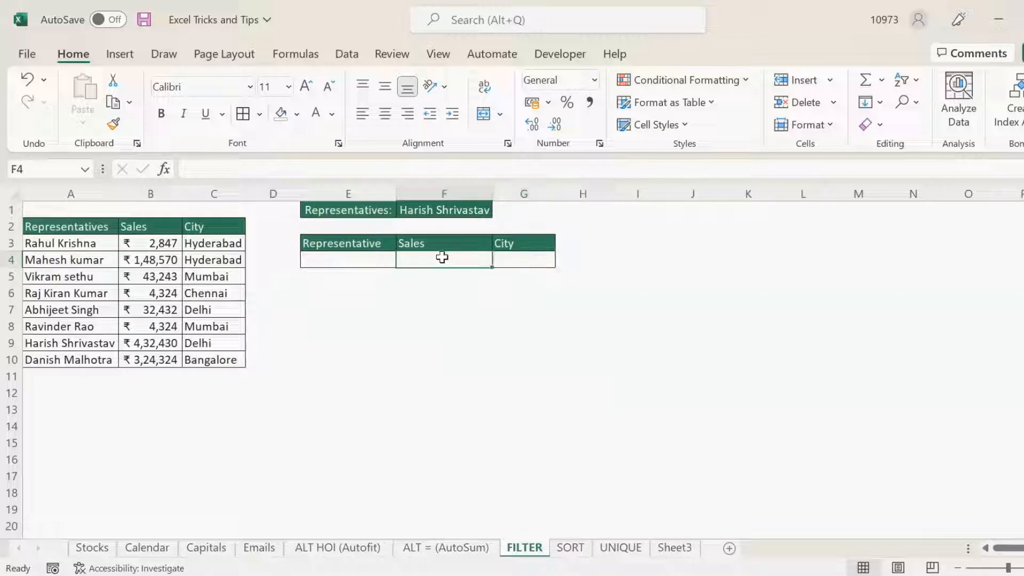
left_click(517, 259)
left_click(448, 261)
left_click(431, 211)
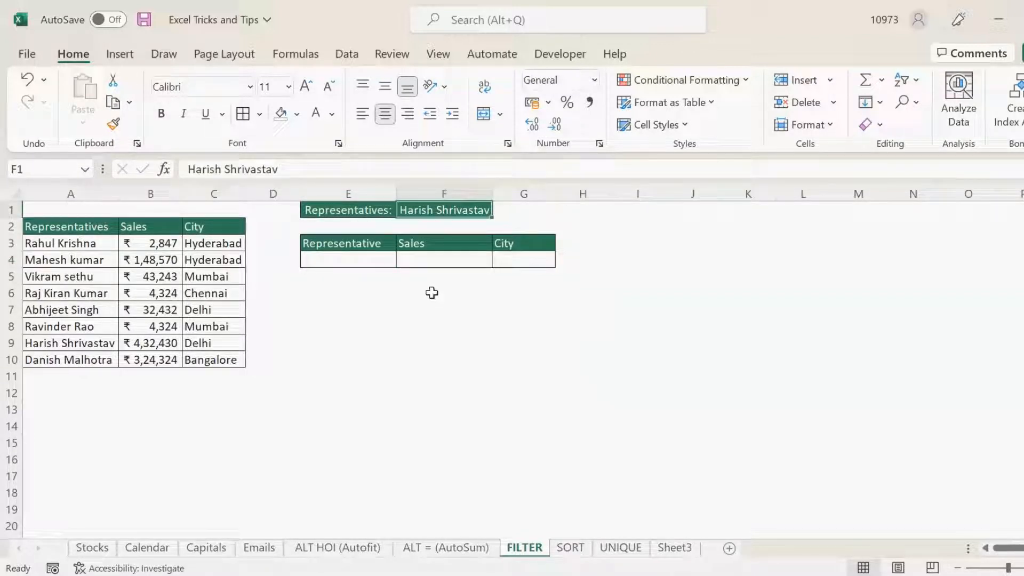
Step: Start a FILTER formula in cell E4 with the whole data table A2:C10 as its array
left_click(361, 257)
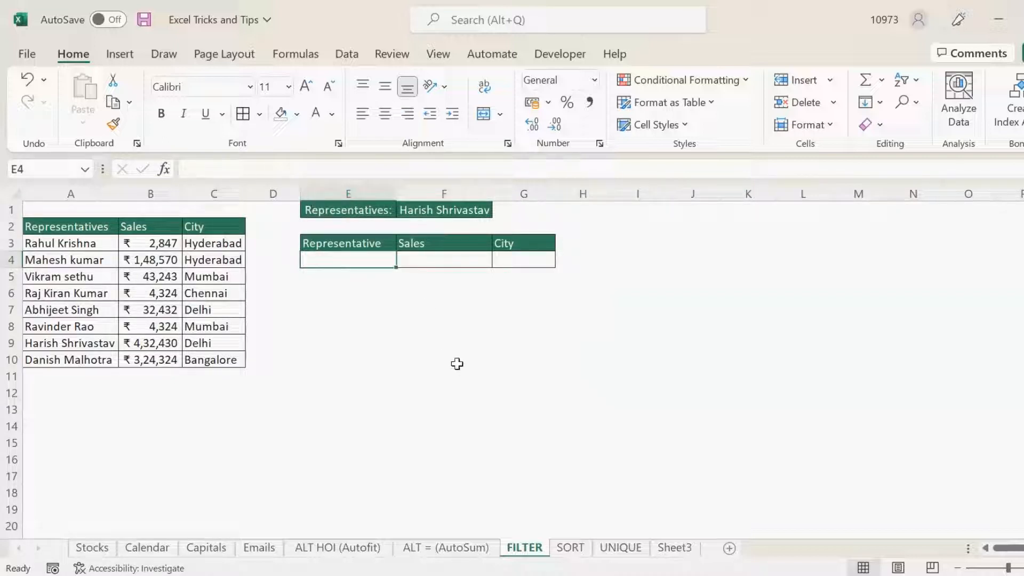
type("=")
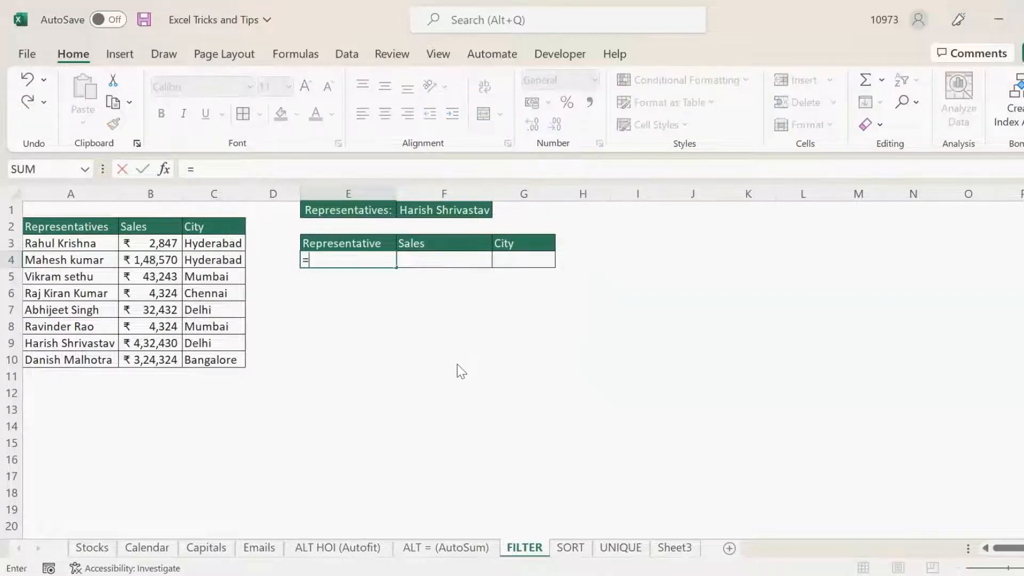
type("filter")
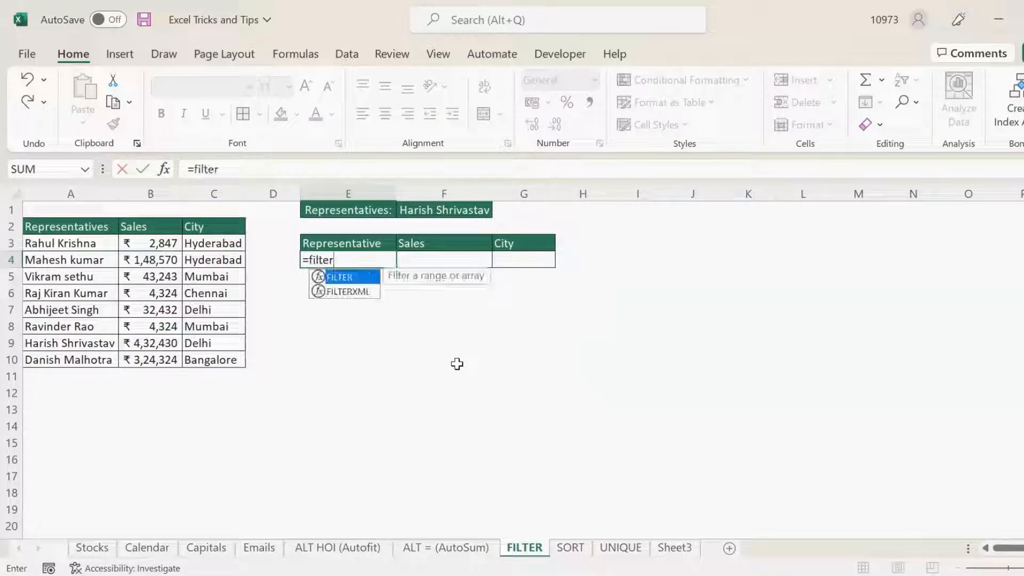
type("(")
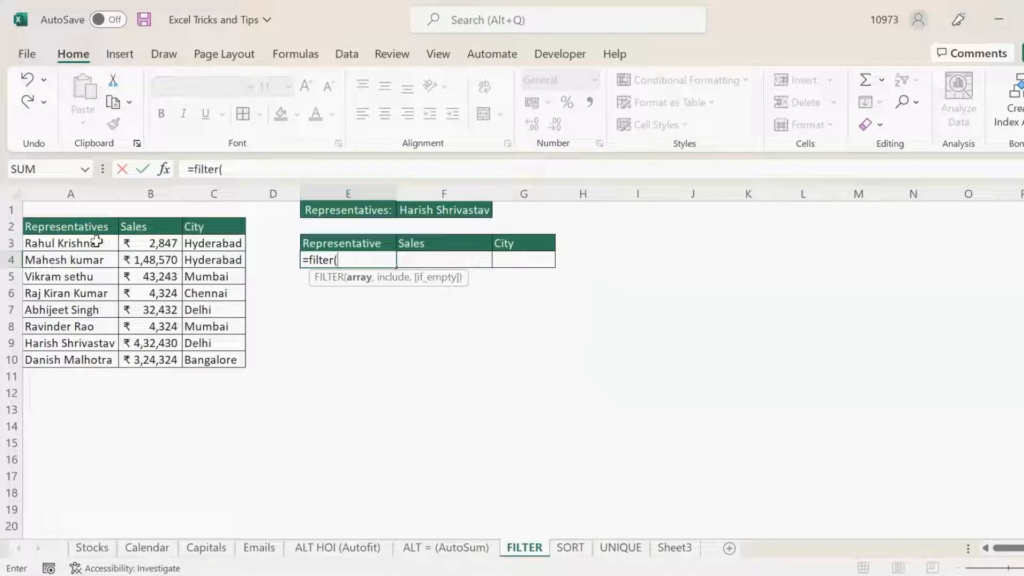
left_click(83, 227)
left_click_drag(123, 260, 208, 355)
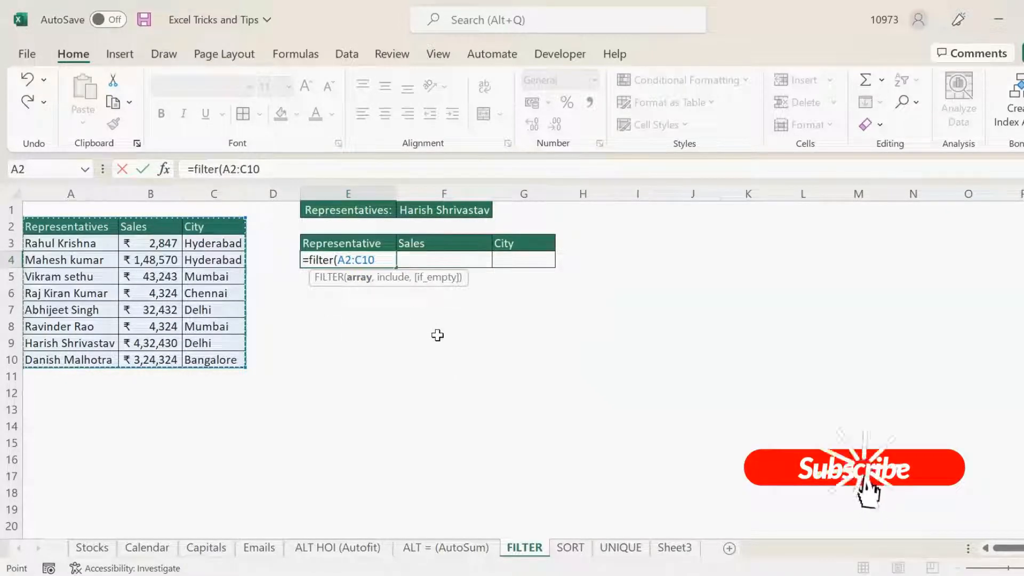
Step: Add the Representatives range A2:A10 and the criterion as ",=F1" to the FILTER formula, close it and try to enter it
type(",")
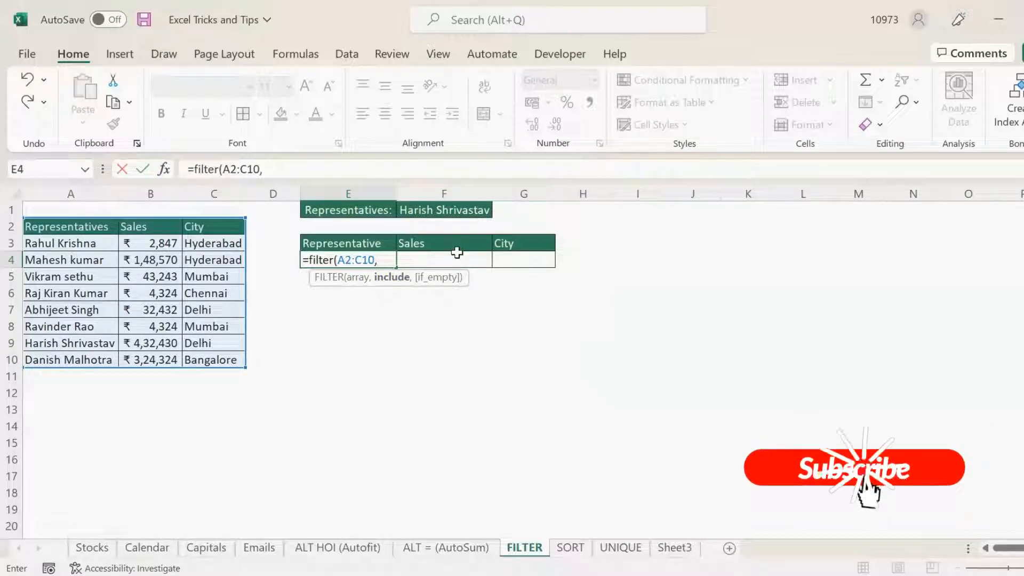
left_click(80, 227)
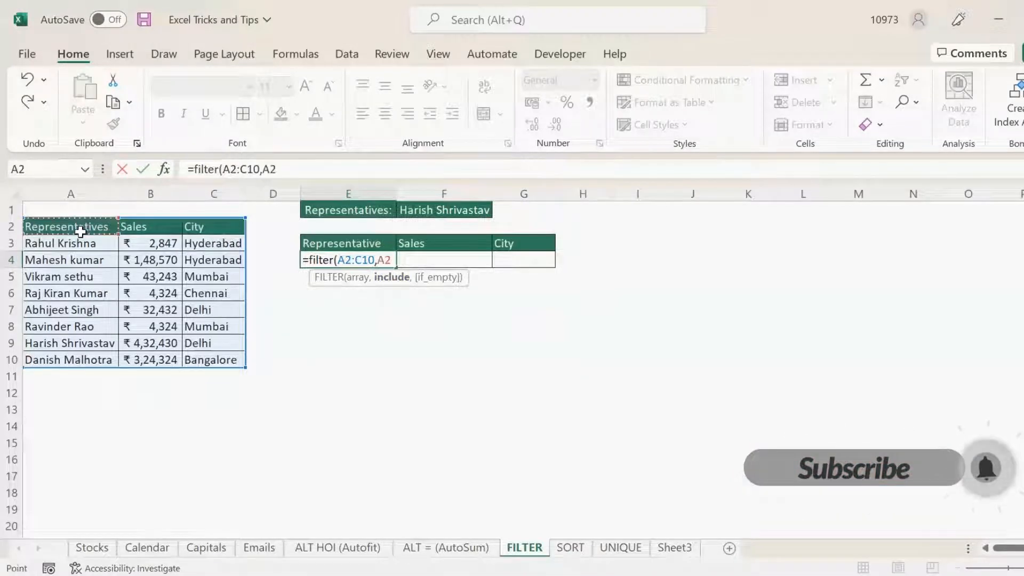
key("ctrl+shift+Down")
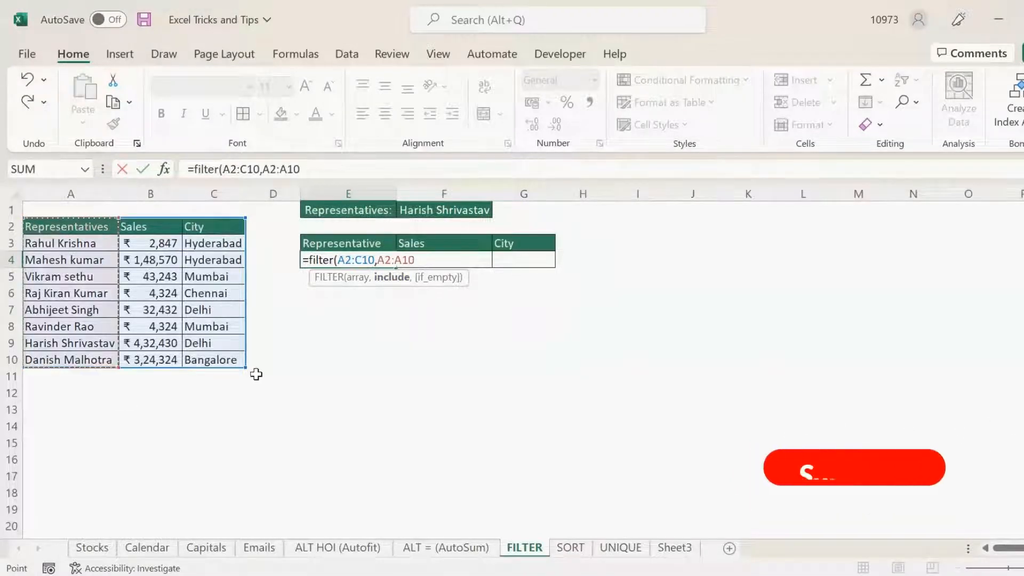
type(",=")
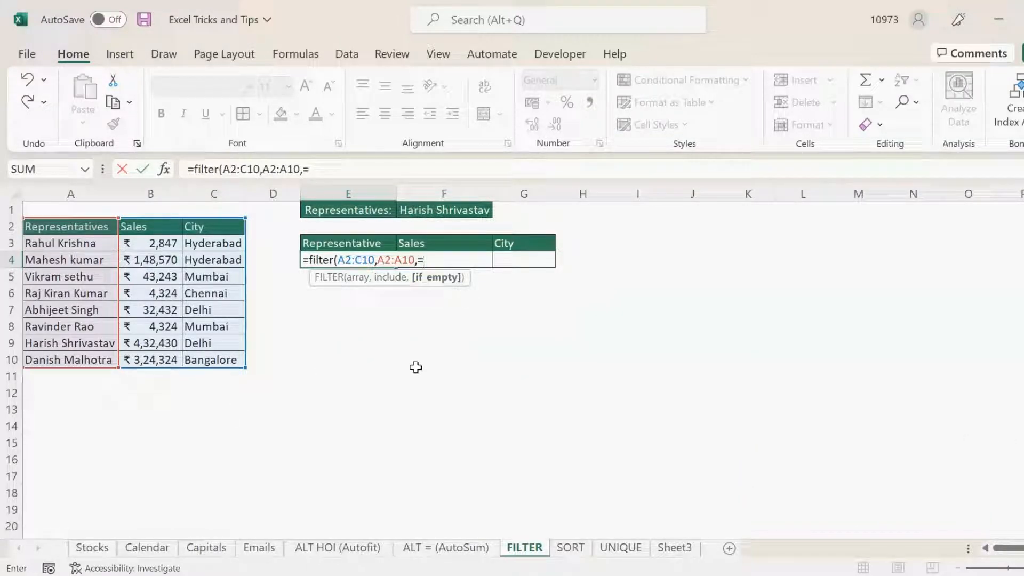
left_click(443, 208)
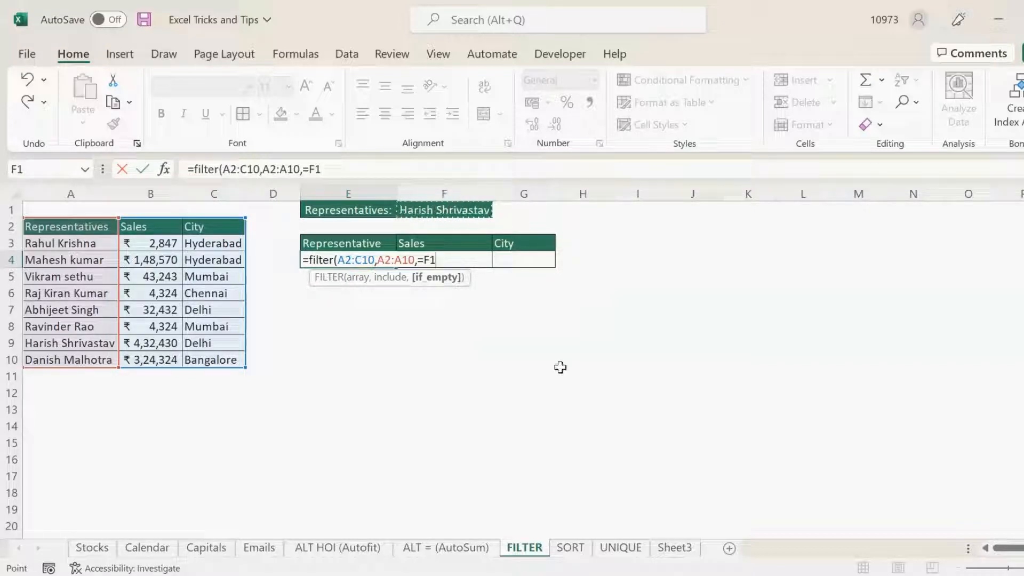
type(")")
key("Return")
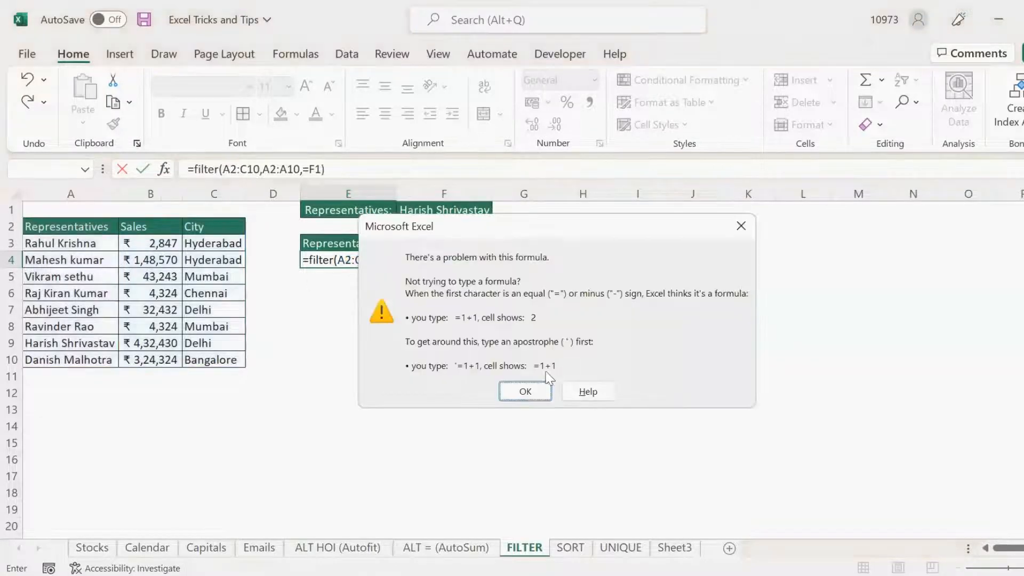
Step: Remove the stray comma so the formula reads =FILTER(A2:C10,A2:A10=F1), enter it and check the result in E4:G4
key("Return")
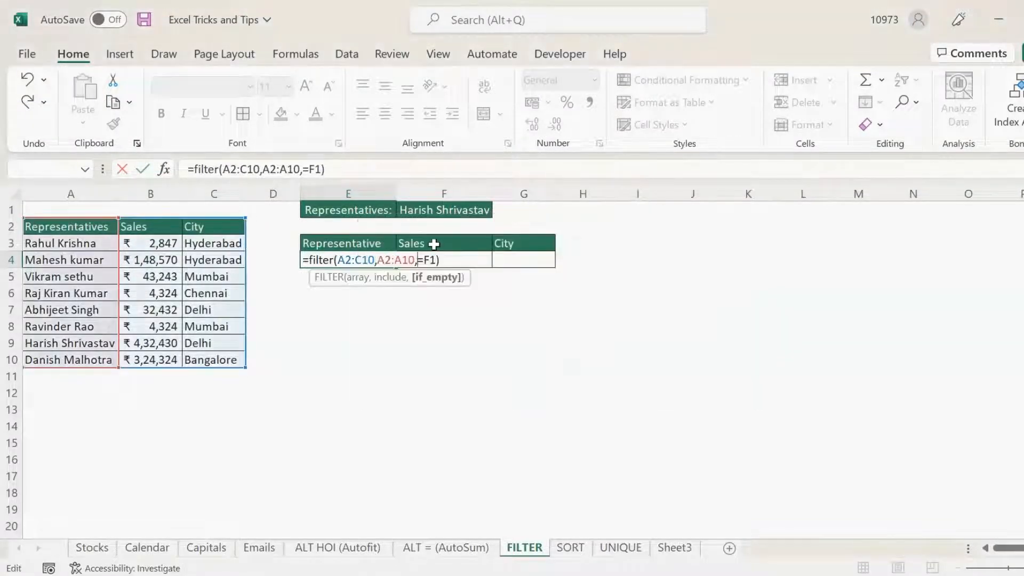
key("BackSpace")
key("Return")
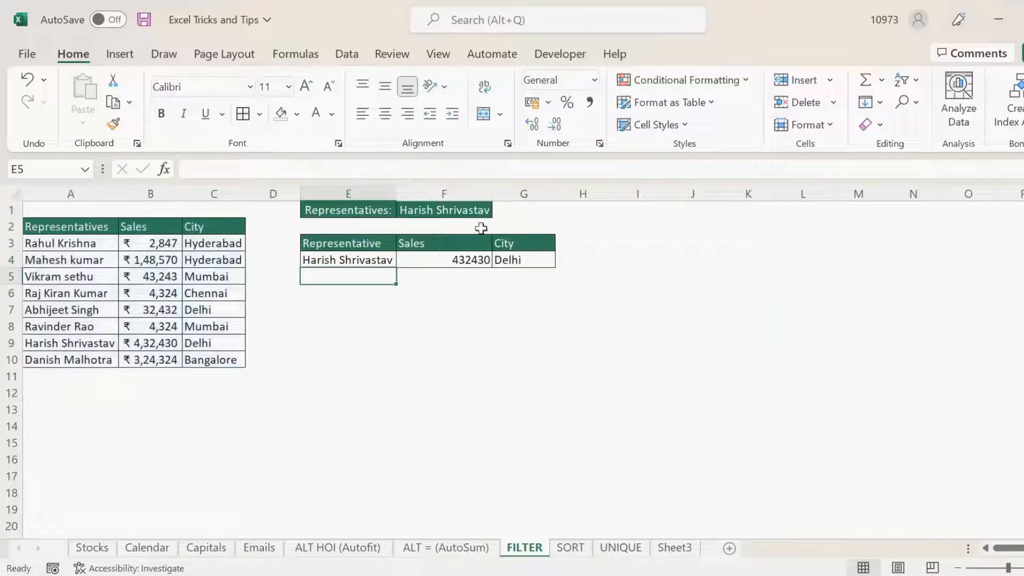
left_click(355, 260)
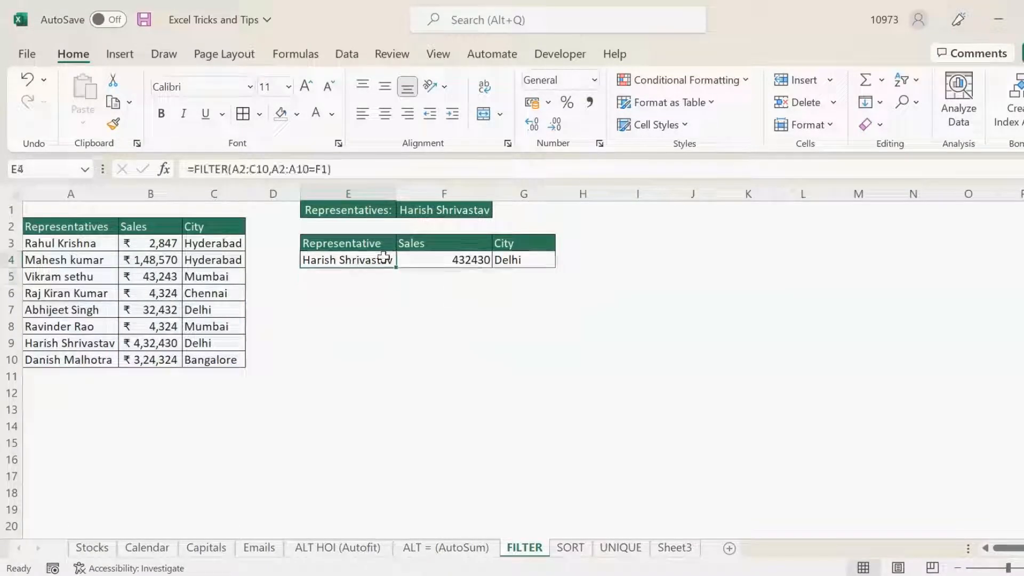
left_click(457, 259)
left_click(528, 260)
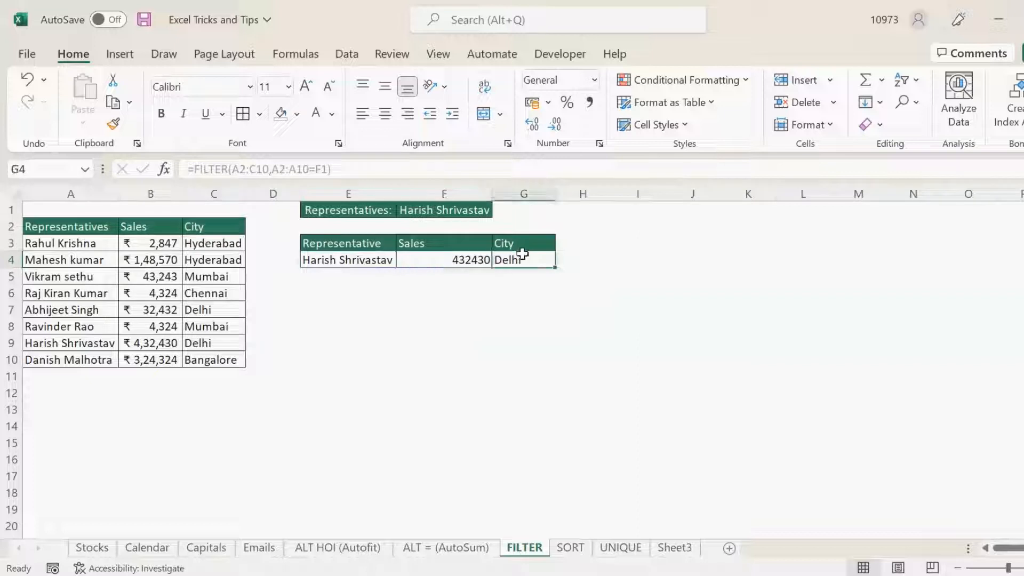
Step: Replace the criterion in F1 with the representative's name listed in A5 and check the filtered sales and city
left_click(456, 212)
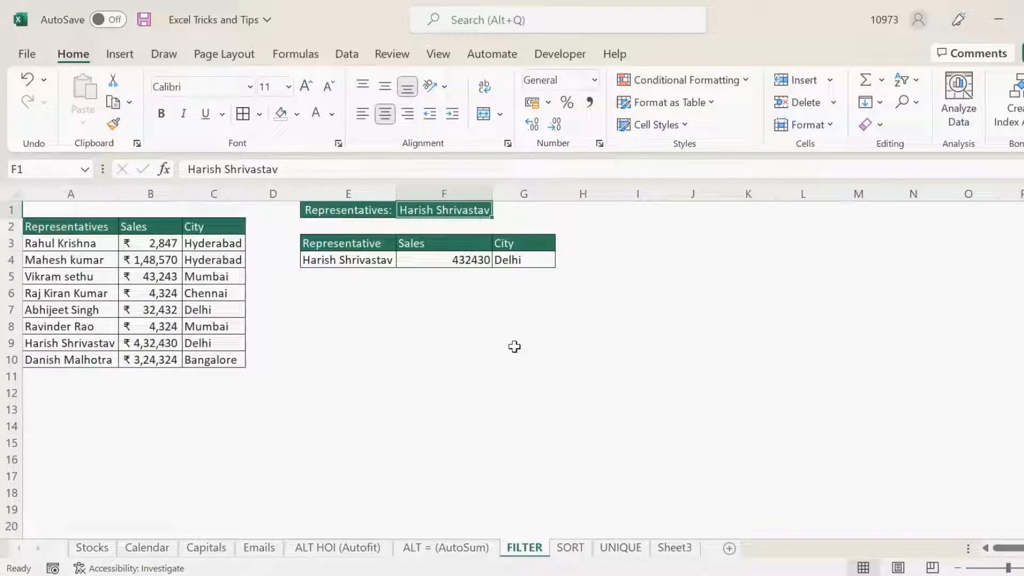
type("Vikr")
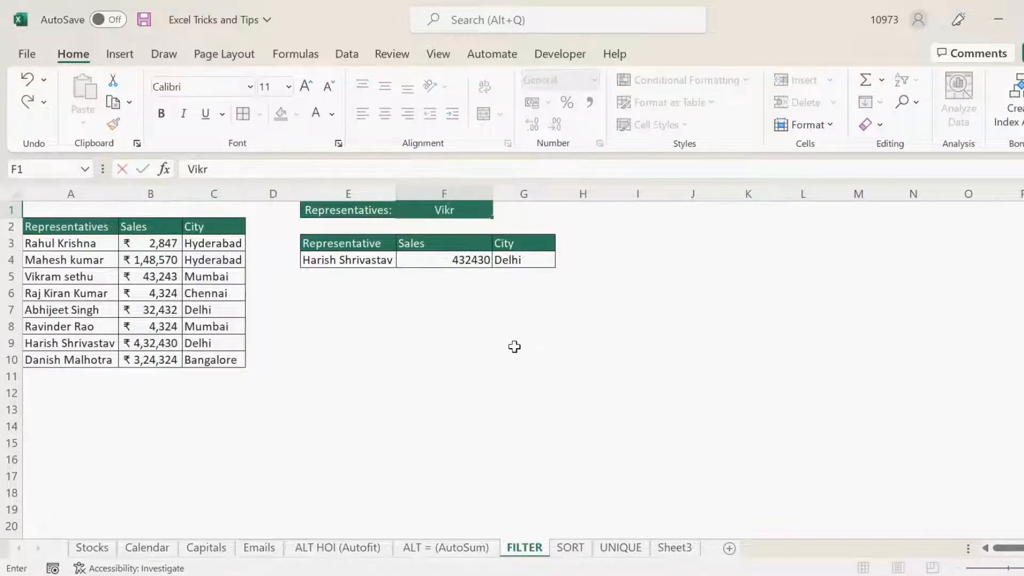
type("am Sethu")
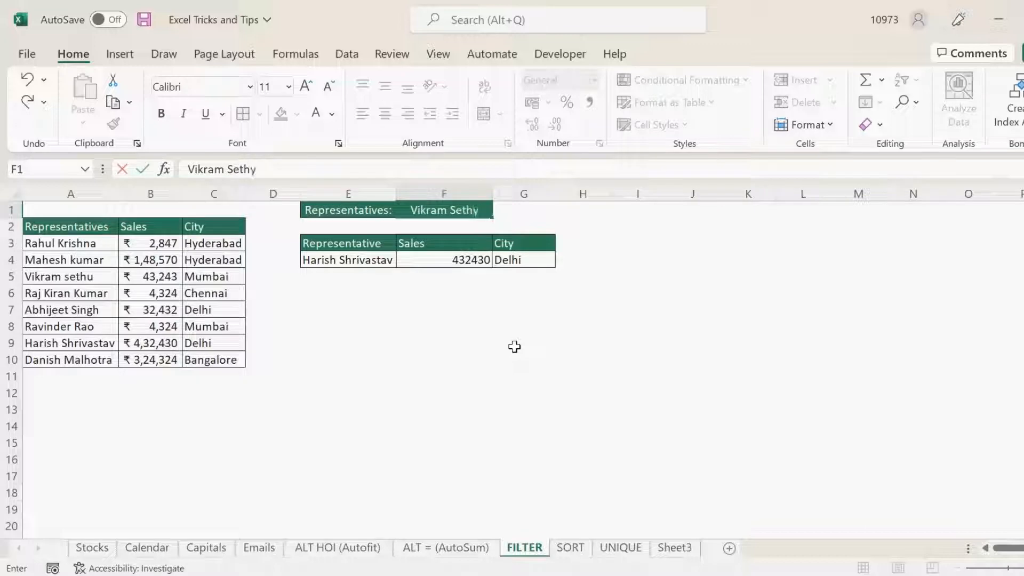
key("Return")
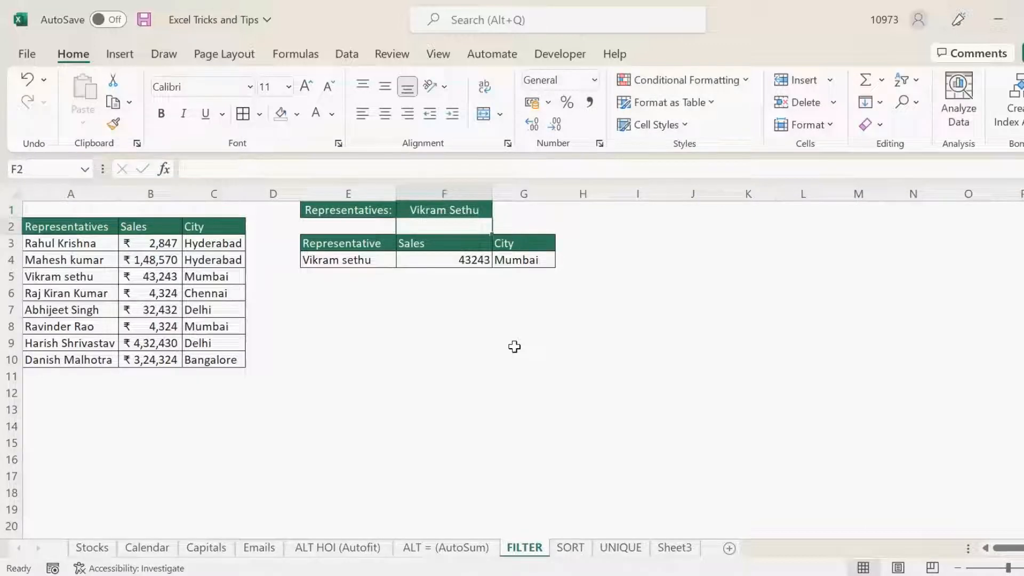
left_click(443, 261)
left_click(520, 259)
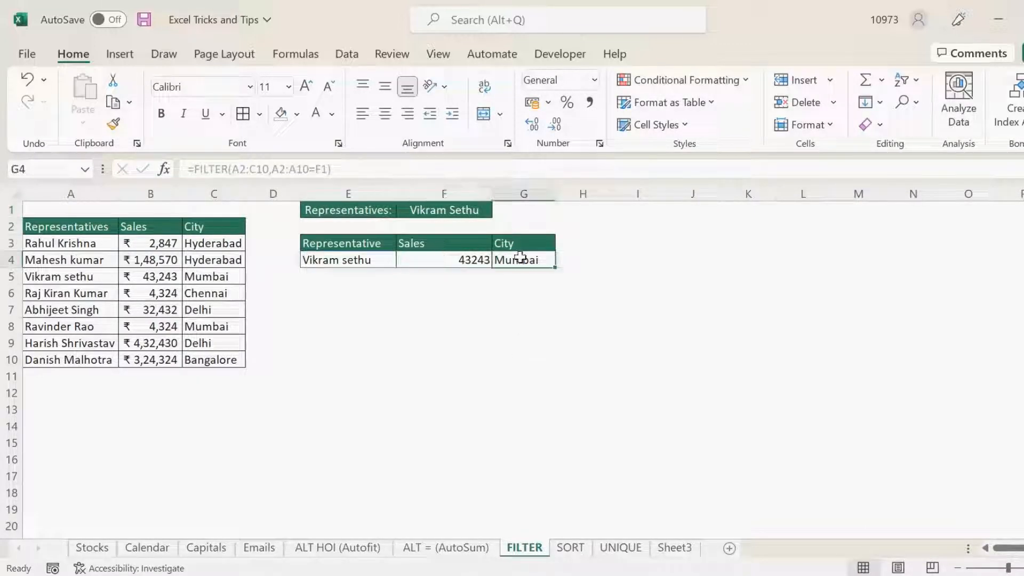
left_click(471, 261)
Step: Change the criterion in F1 to the representative's name listed in A8 and check the filtered sales value in F4
left_click(445, 209)
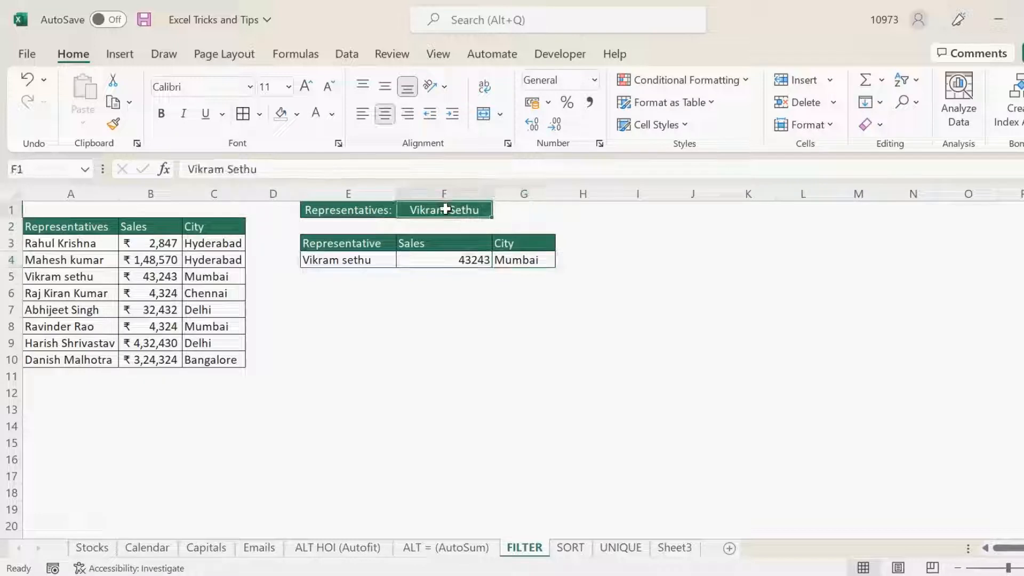
left_click(351, 259)
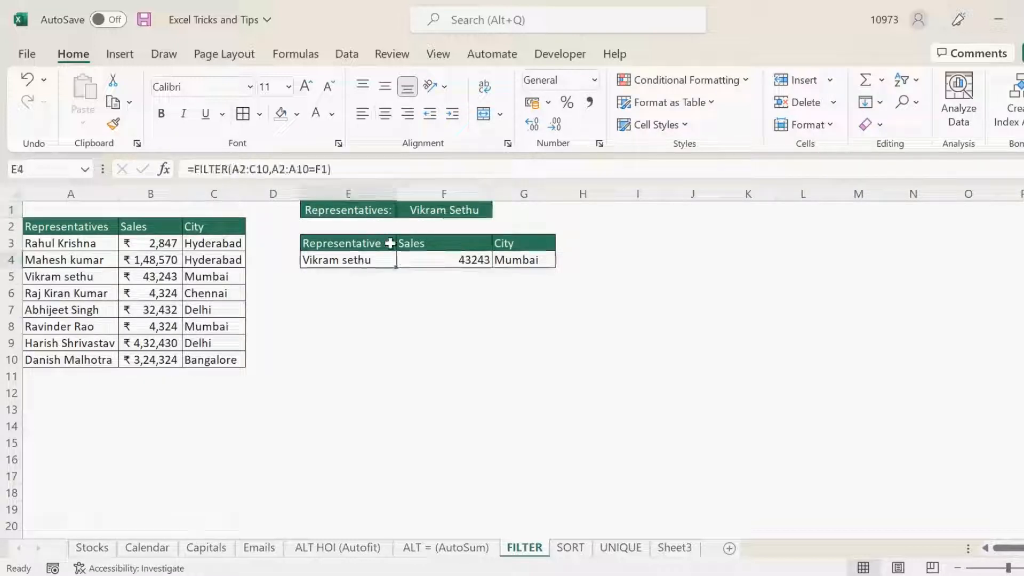
left_click(438, 209)
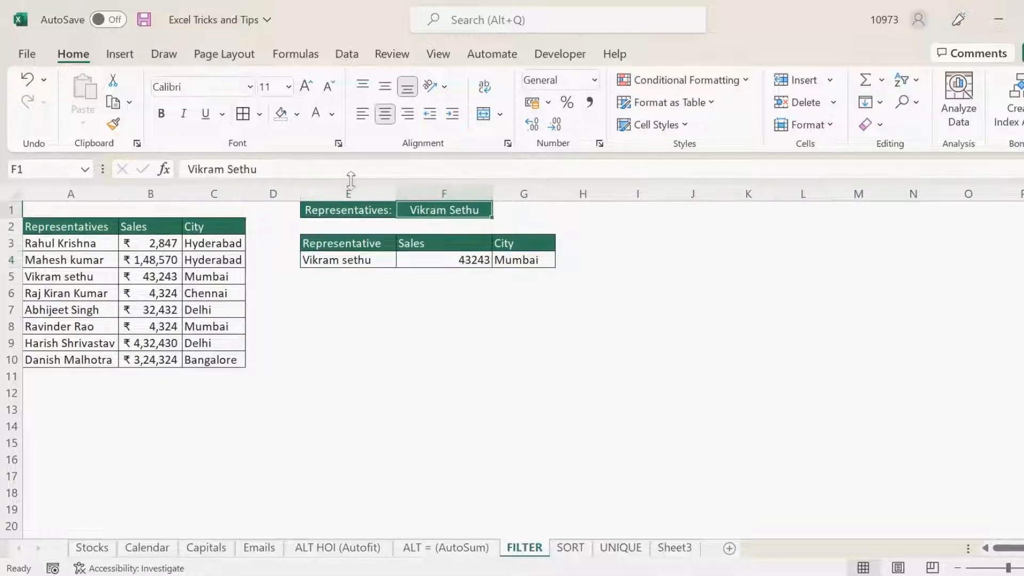
left_click_drag(300, 164, 166, 171)
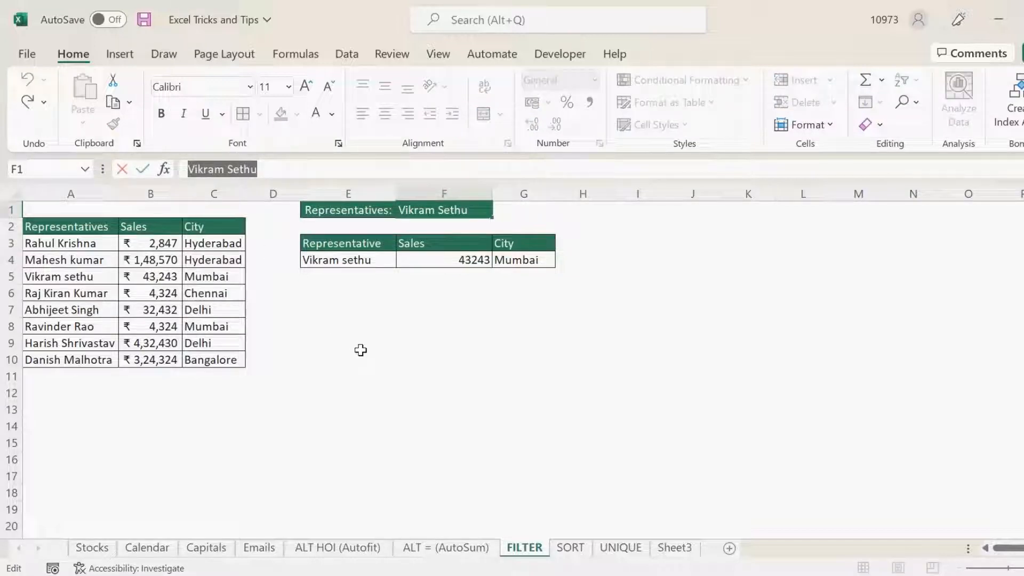
type("Ravin")
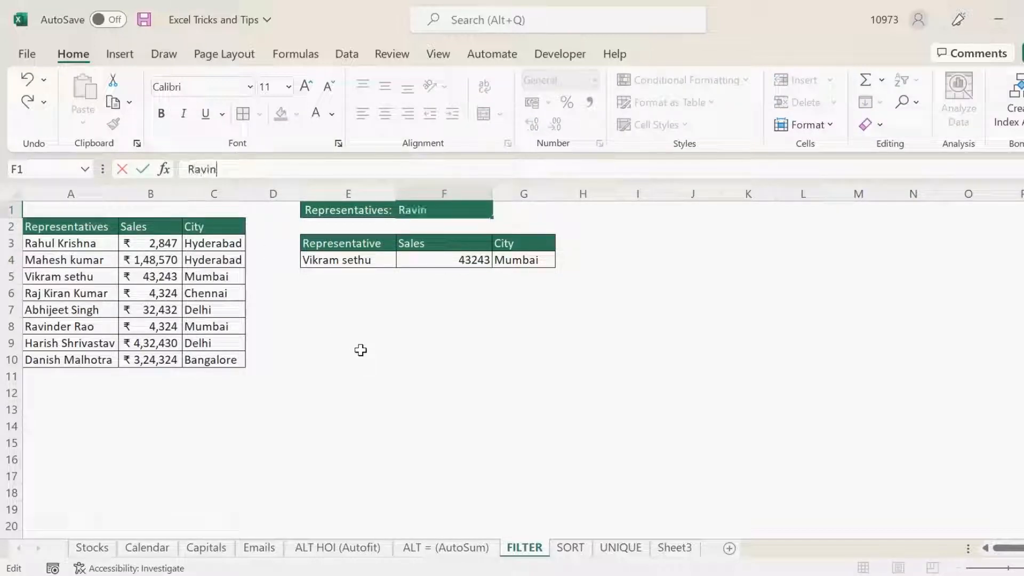
type("der Rao")
key("Return")
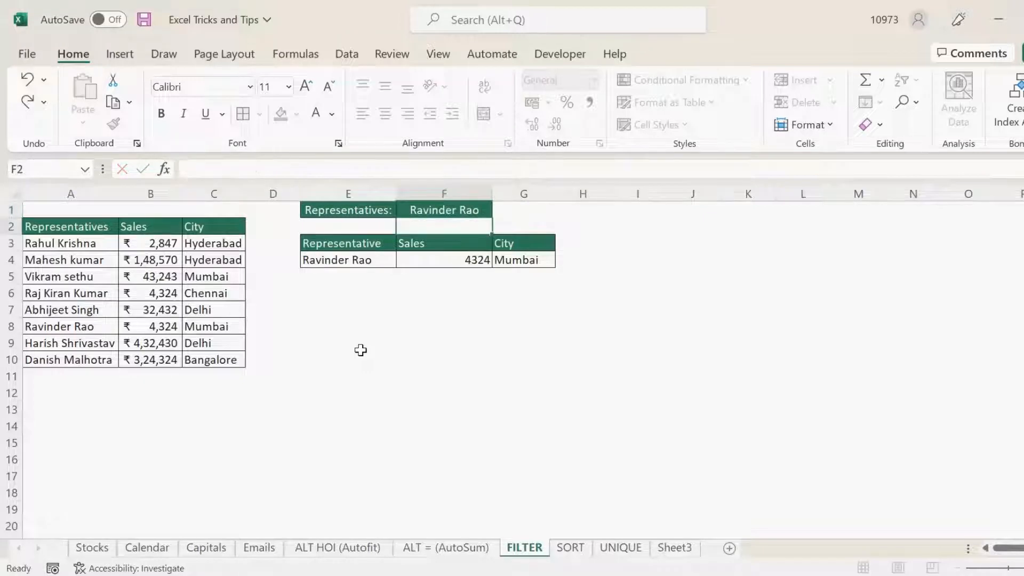
left_click(449, 258)
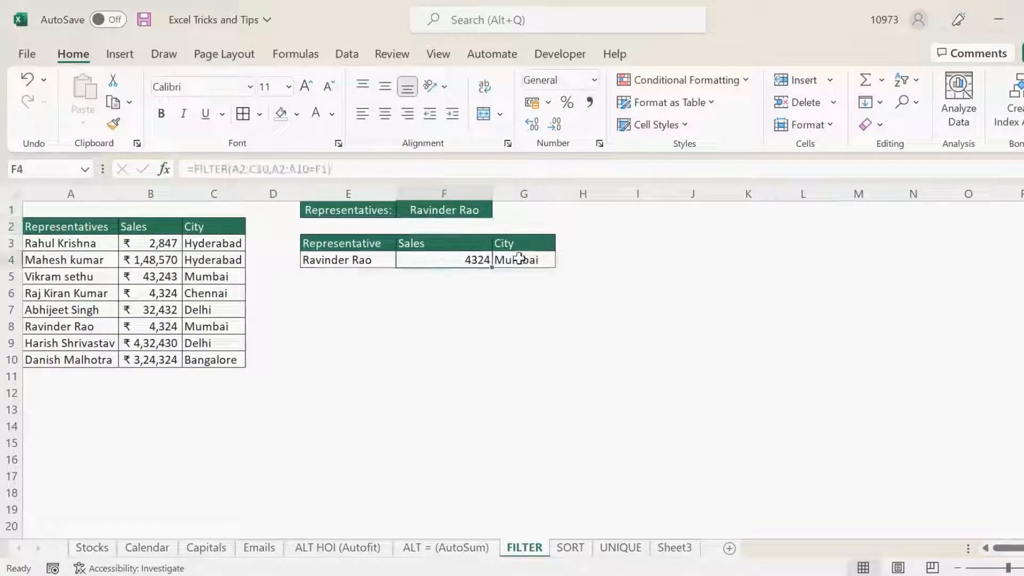
Step: Check the filtered city, sales and representative in G4, F4 and E4 together with the FILTER formula behind them
left_click(526, 258)
left_click(426, 262)
left_click(347, 262)
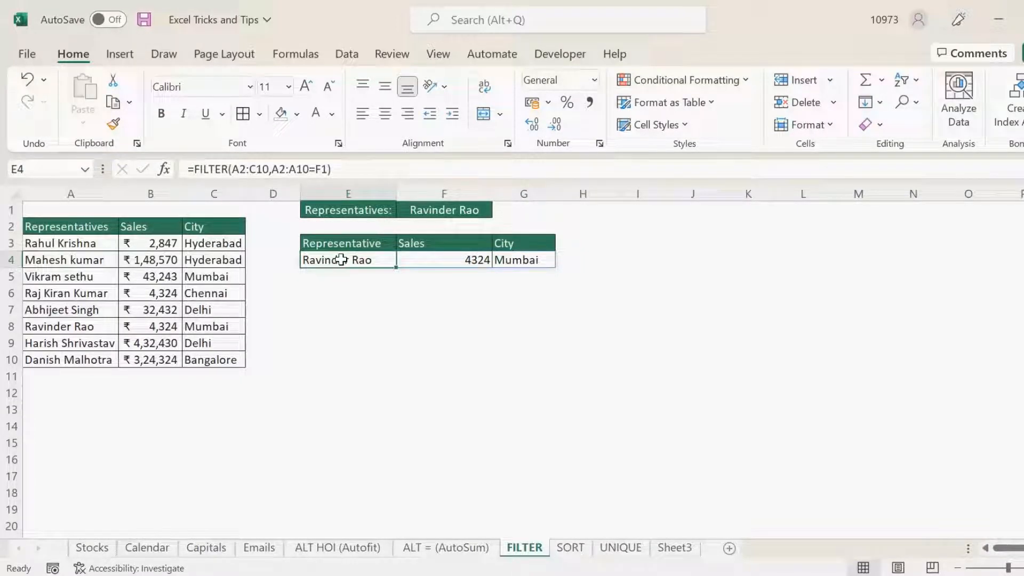
left_click(363, 307)
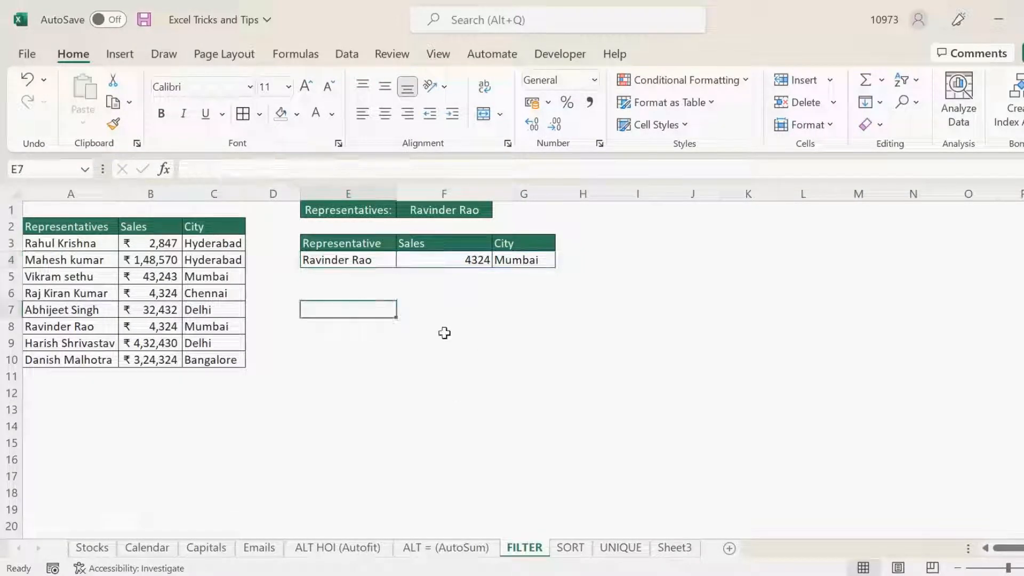
Step: Switch to the SORT sheet and review the source data in A3:C10
left_click(573, 548)
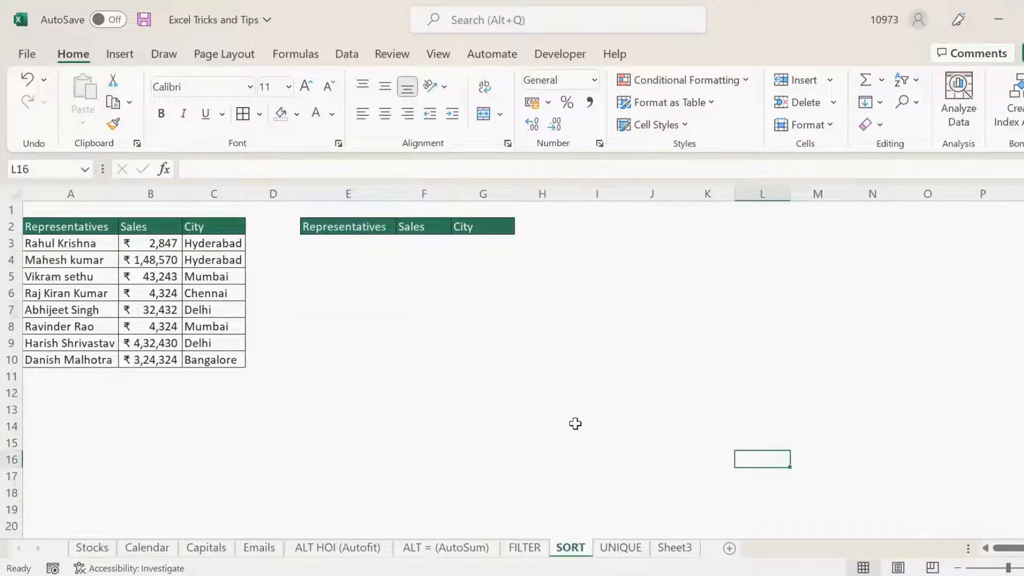
left_click(436, 341)
left_click(315, 246)
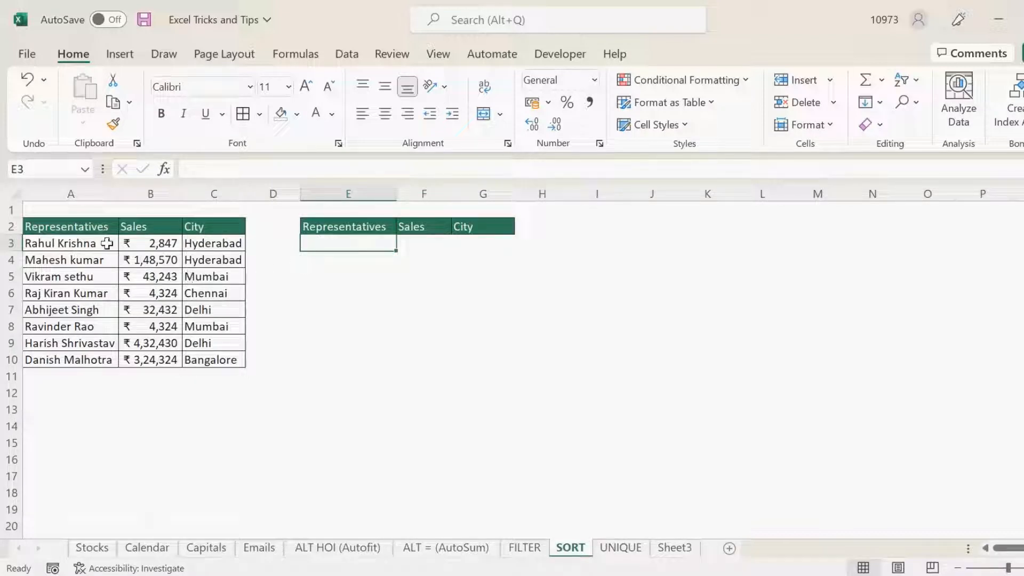
left_click_drag(94, 238, 206, 360)
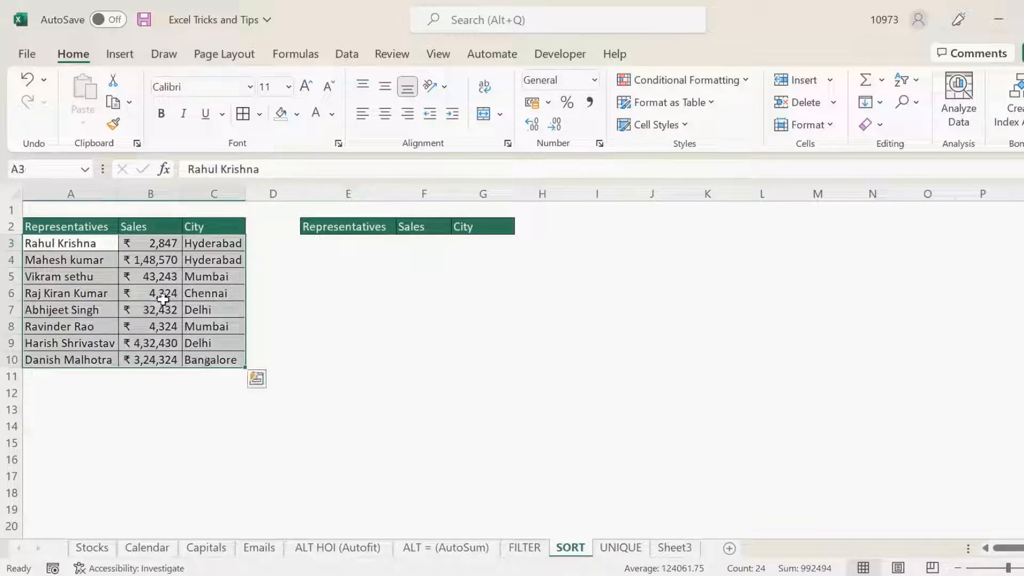
left_click(148, 243)
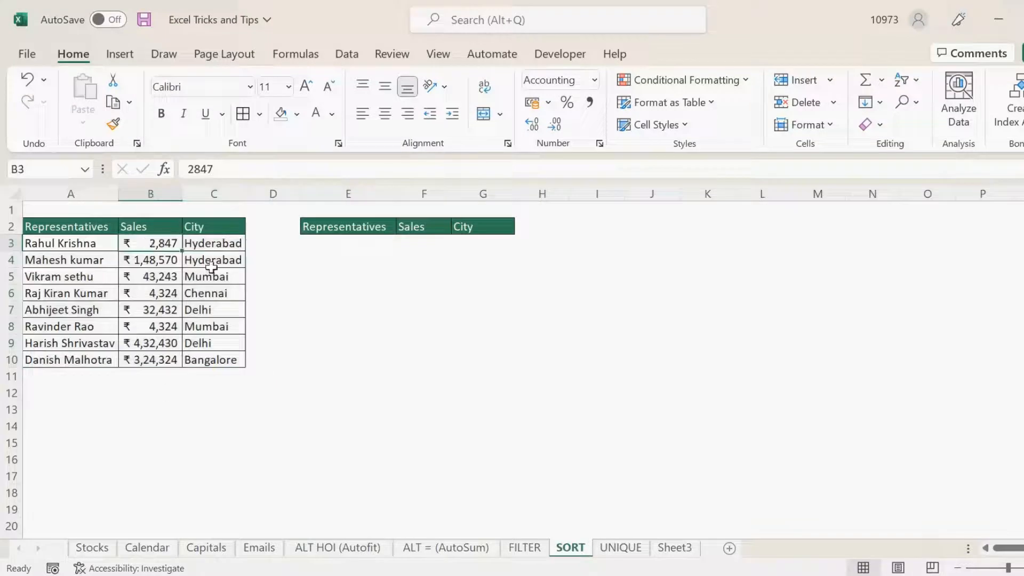
Step: Start a SORT formula in E3 with the whole table A2:C10, headers included, as its array
left_click(331, 246)
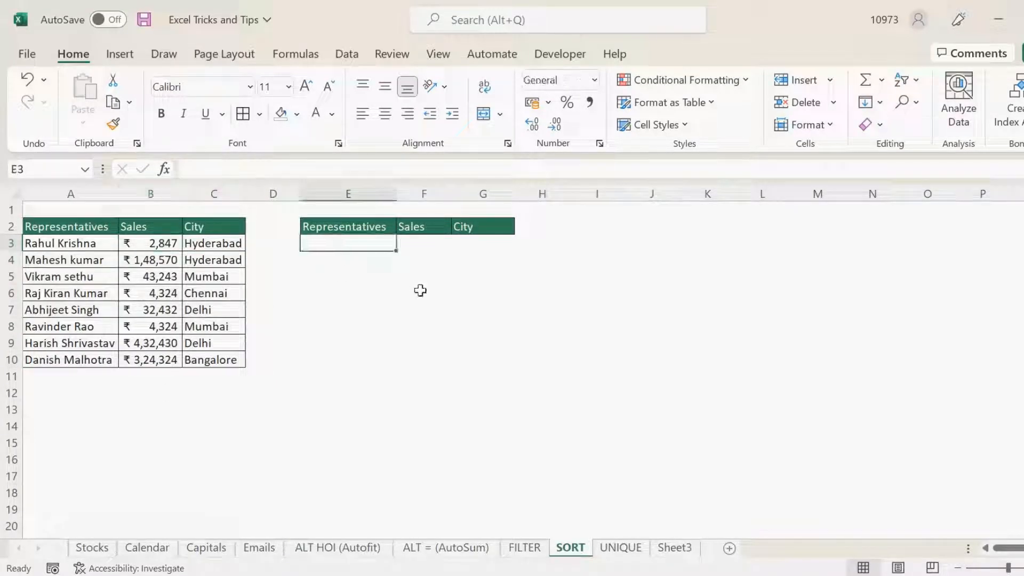
type("=")
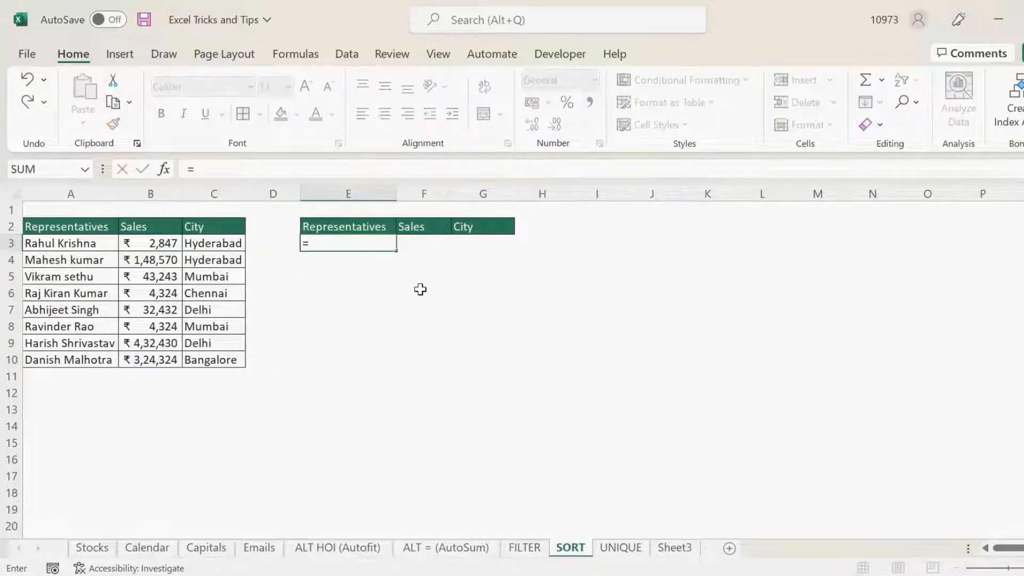
type("sort")
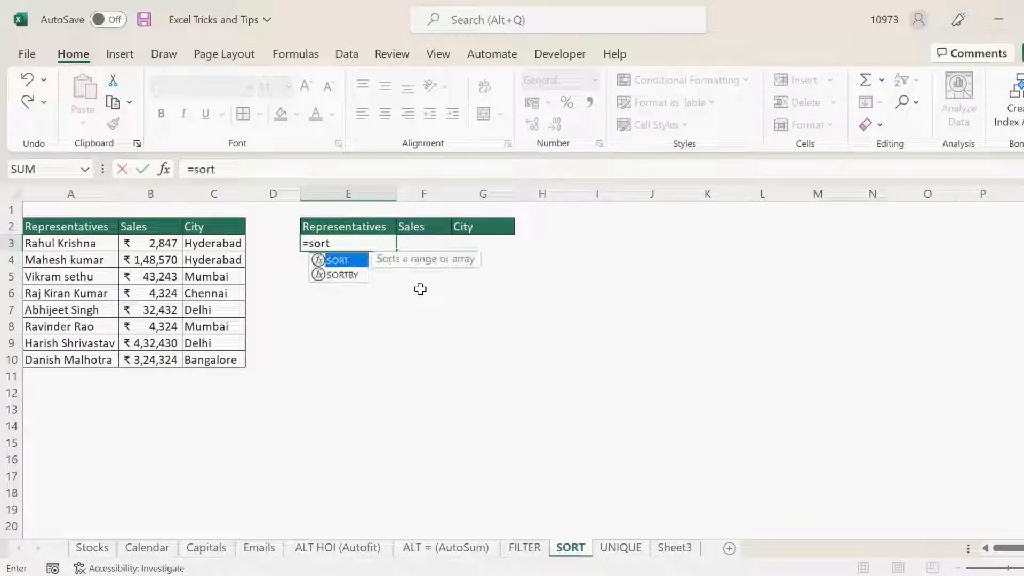
type("(")
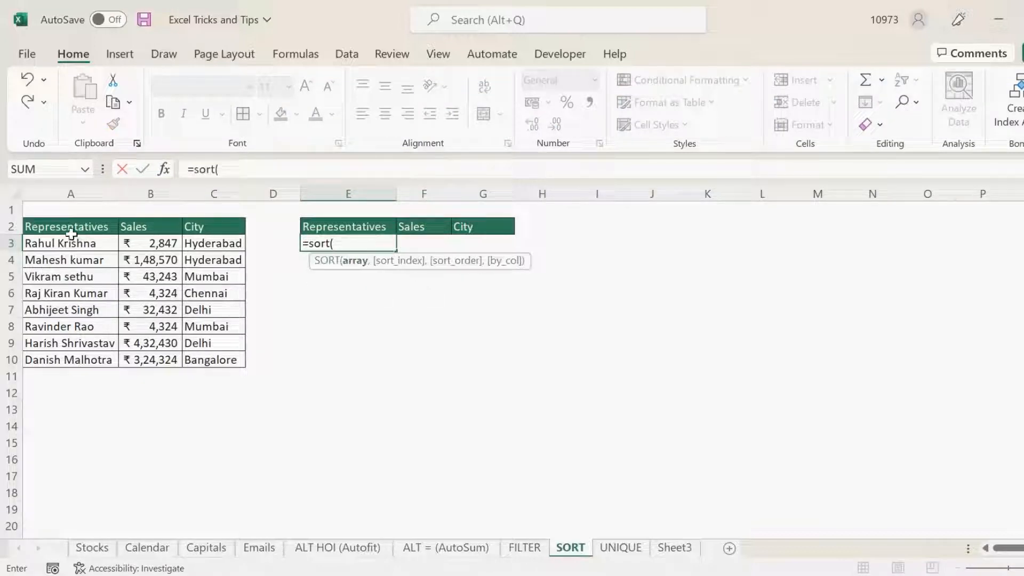
left_click_drag(63, 227, 218, 359)
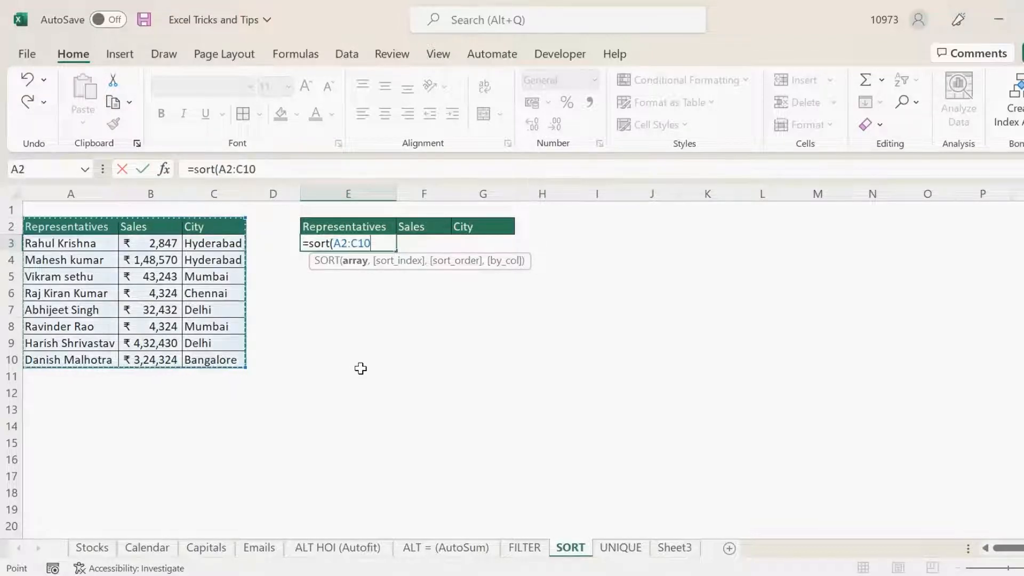
Step: Complete the formula as =SORT(A2:C10,1,1) to sort by the first column in ascending order, and check the output
type(",1")
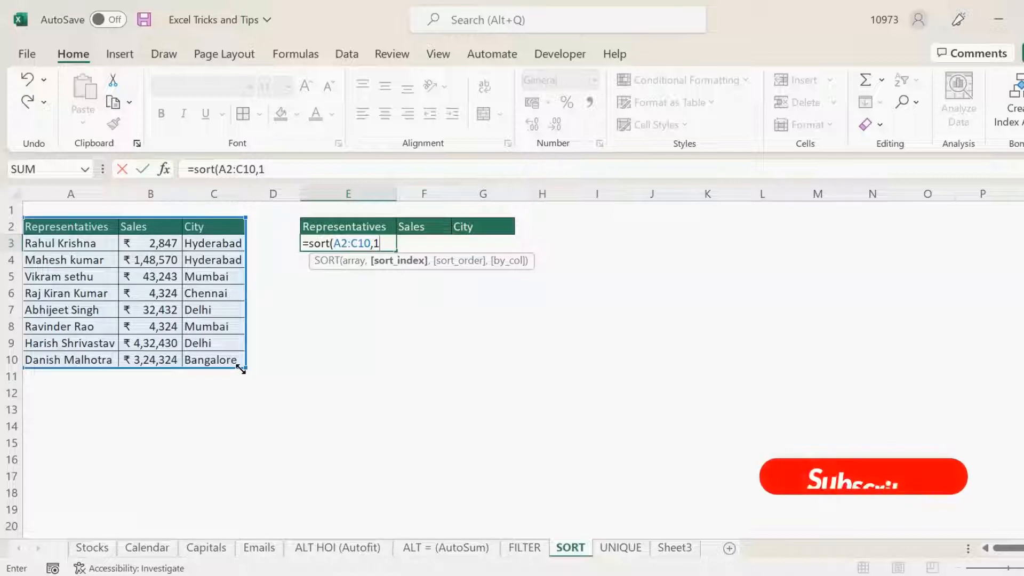
type(",")
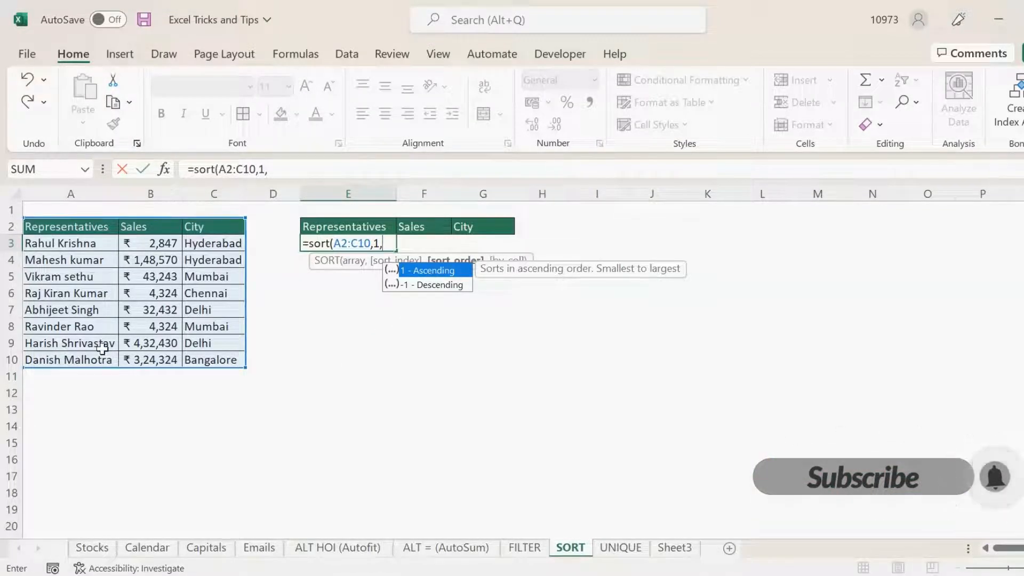
double_click(435, 272)
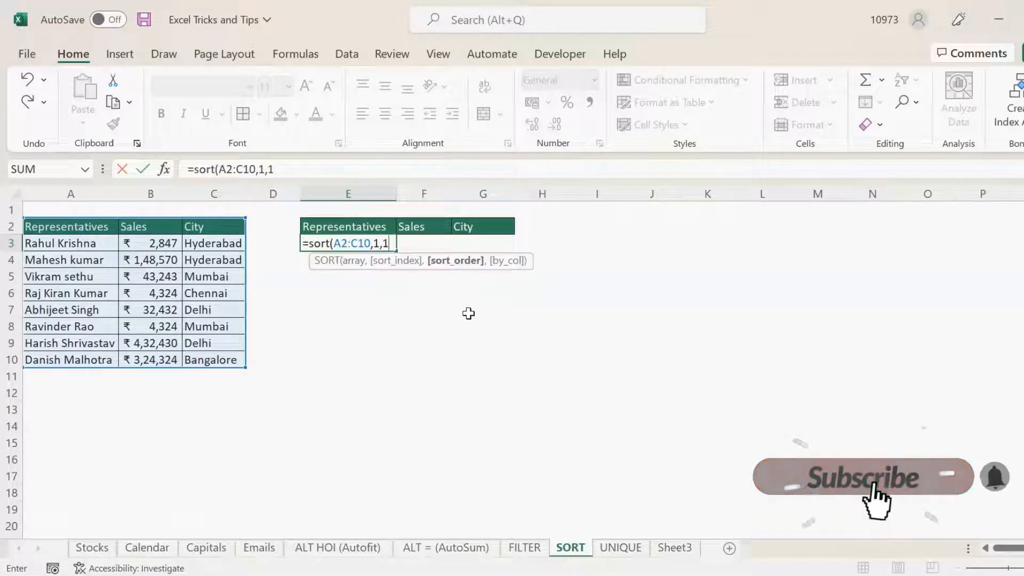
type(")")
key("Return")
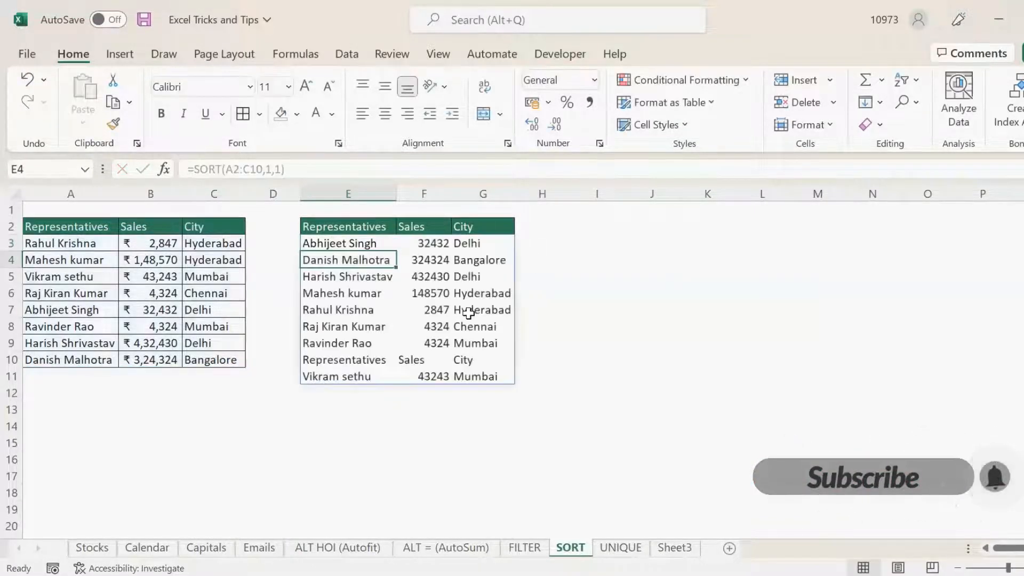
left_click(405, 457)
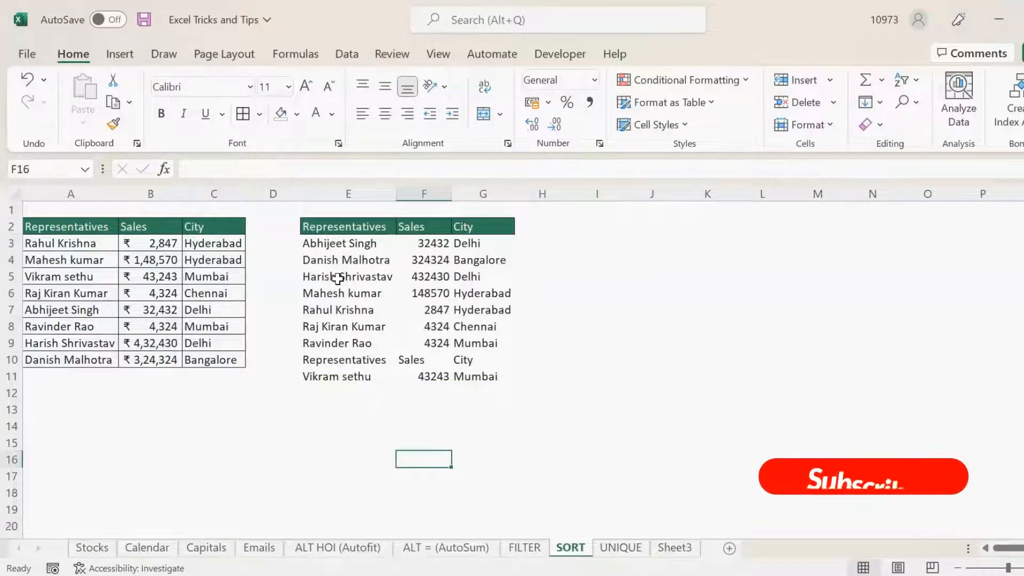
left_click(318, 243)
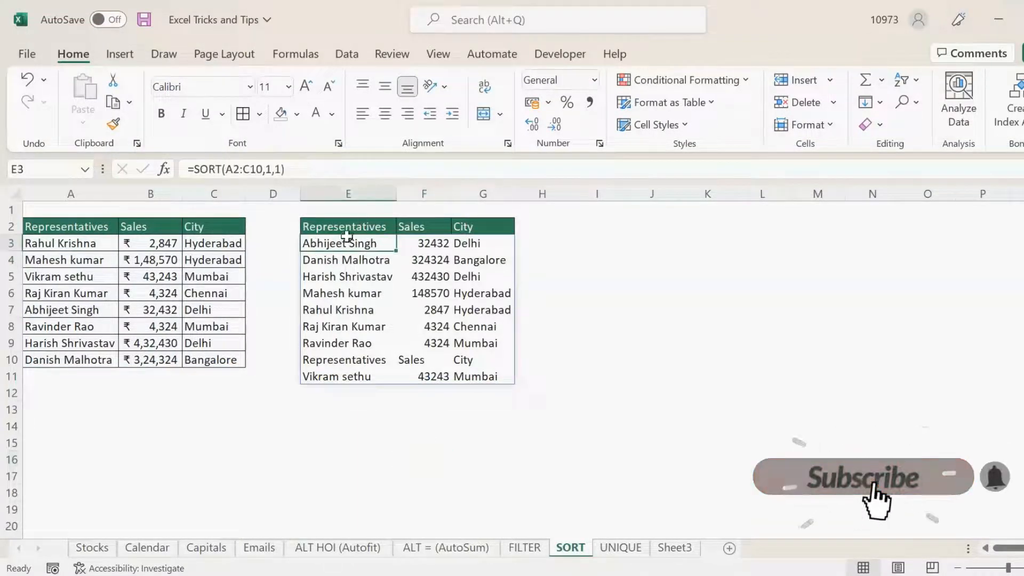
Step: Replace the SORT array in E3 with A3:C10 to leave out the header row, and check the sorted rows in E3:G10
double_click(379, 241)
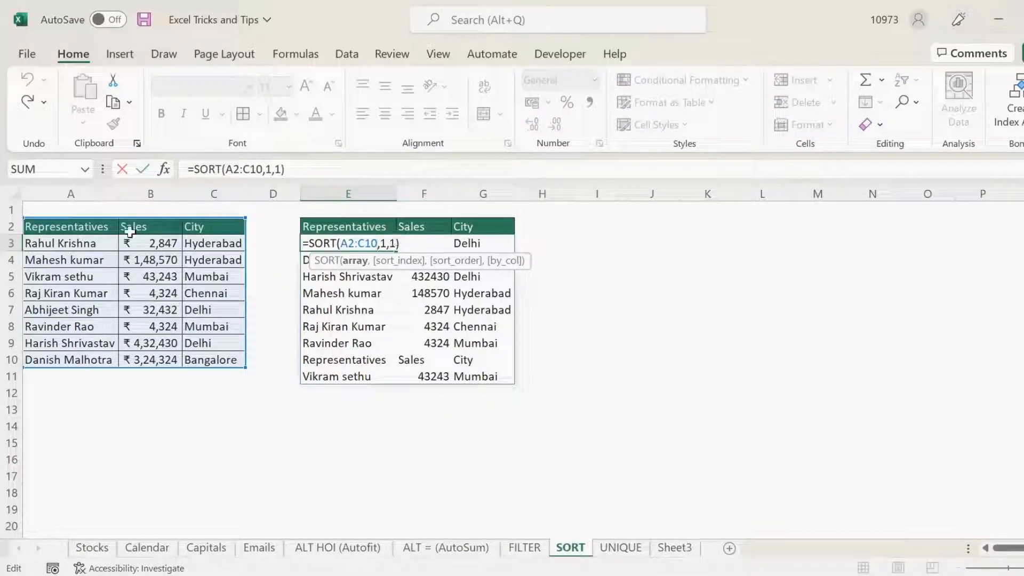
key("BackSpace")
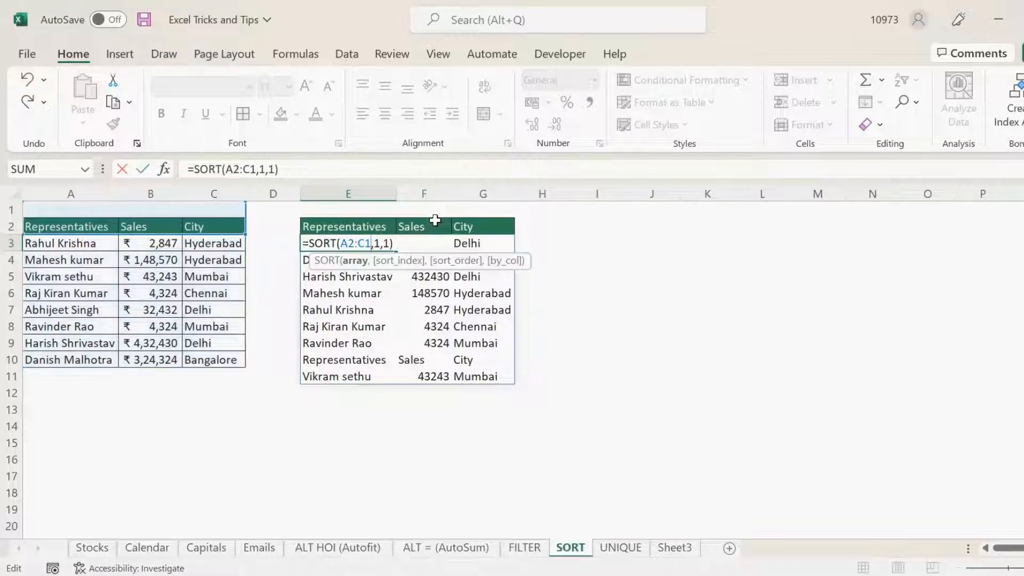
key("BackSpace")
key("BackSpace")
key("BackSpace")
key("BackSpace")
key("BackSpace")
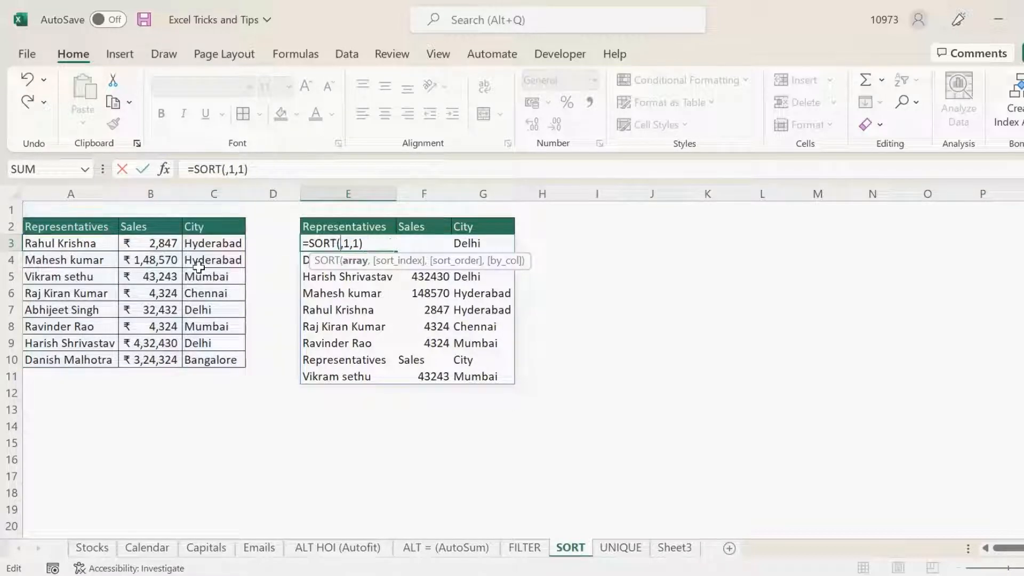
left_click(101, 244)
left_click_drag(194, 366, 200, 363)
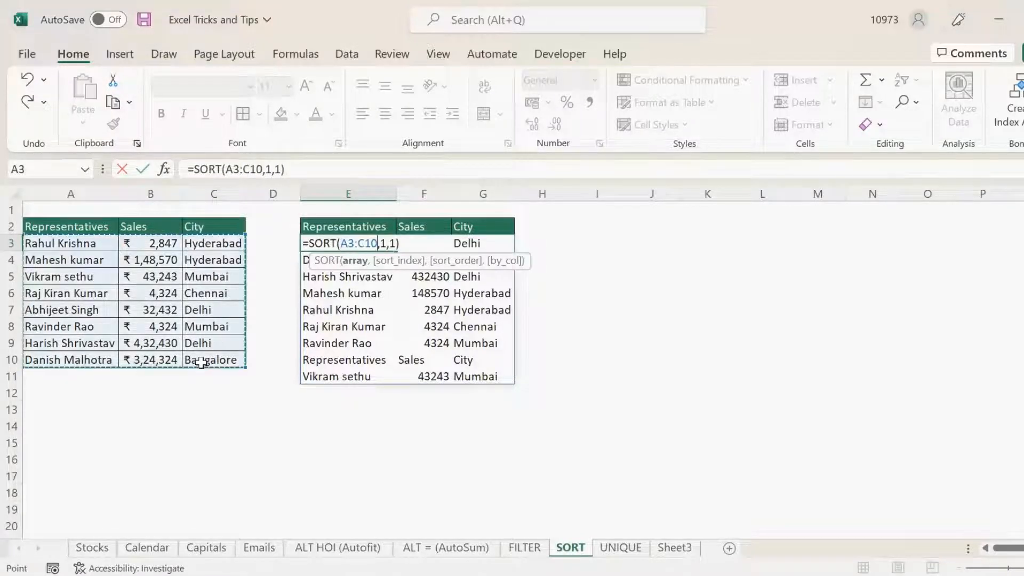
key("Return")
left_click(421, 459)
mouse_move(334, 249)
left_mouse_down()
mouse_move(343, 343)
mouse_move(359, 359)
mouse_move(485, 359)
left_mouse_up()
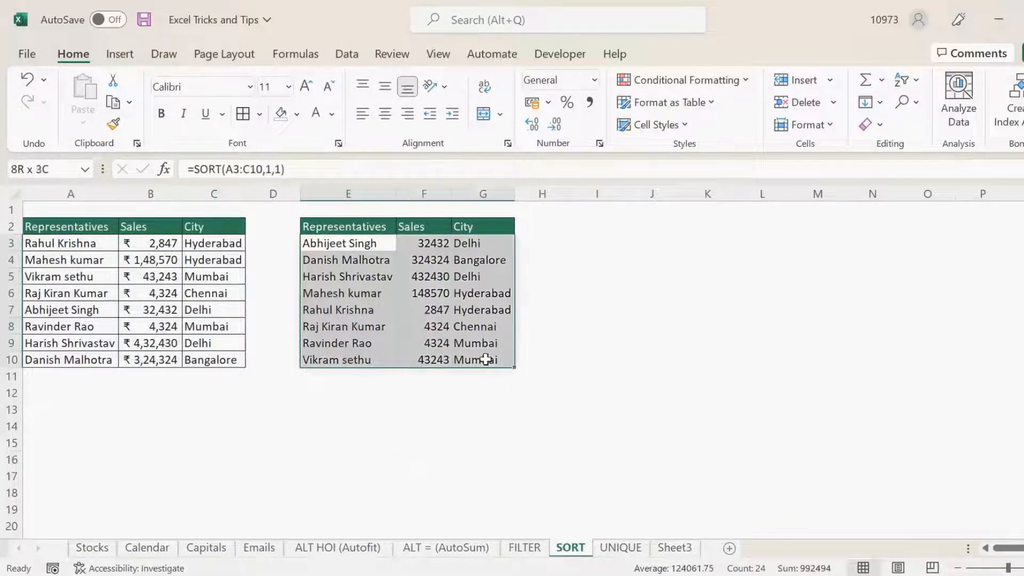
Step: Change the sort order in E3's SORT formula to -1 for descending and check the names in E3:E10
left_click(350, 240)
left_click(297, 169)
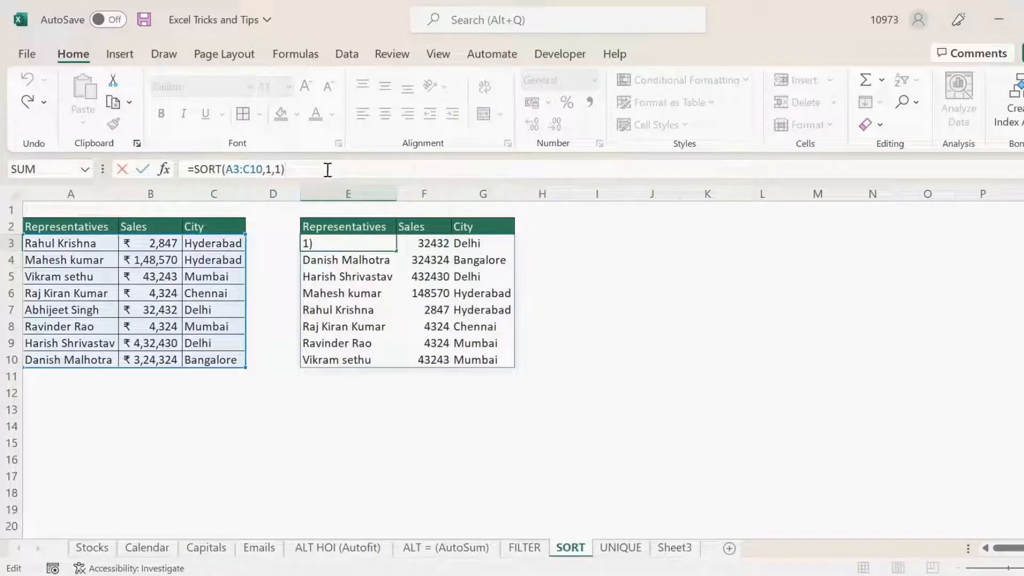
key("BackSpace")
key("BackSpace")
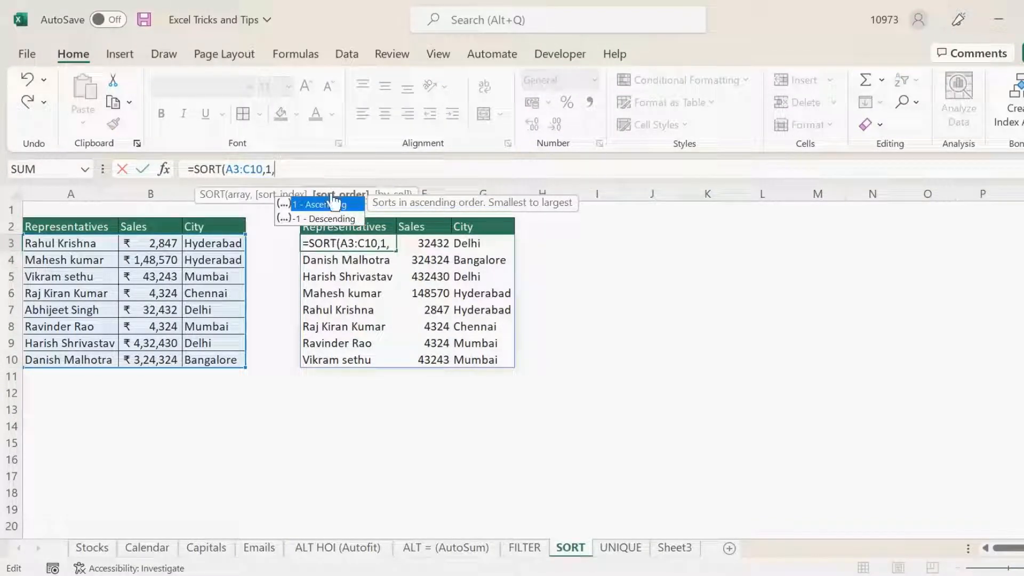
type("-1")
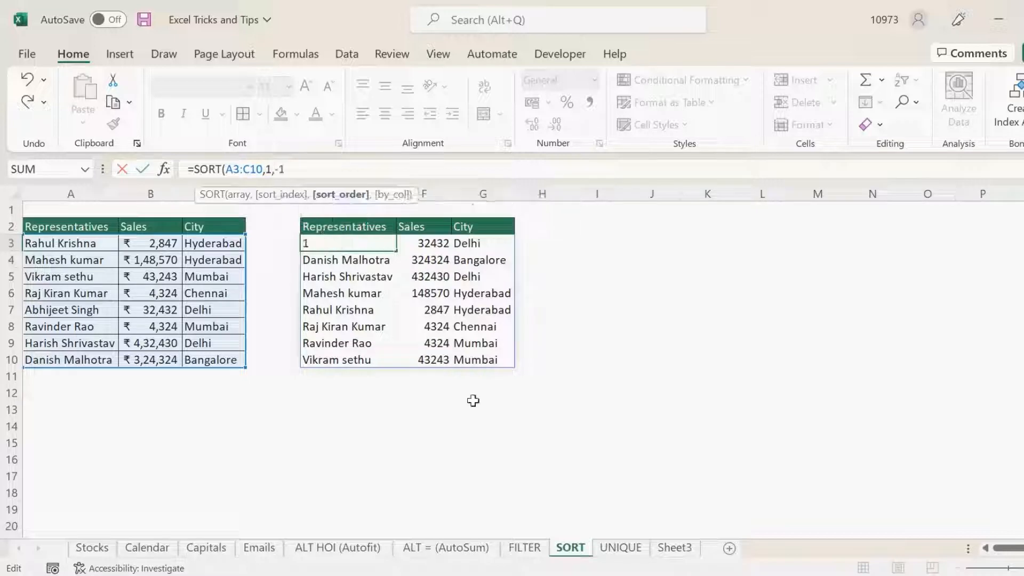
key("Return")
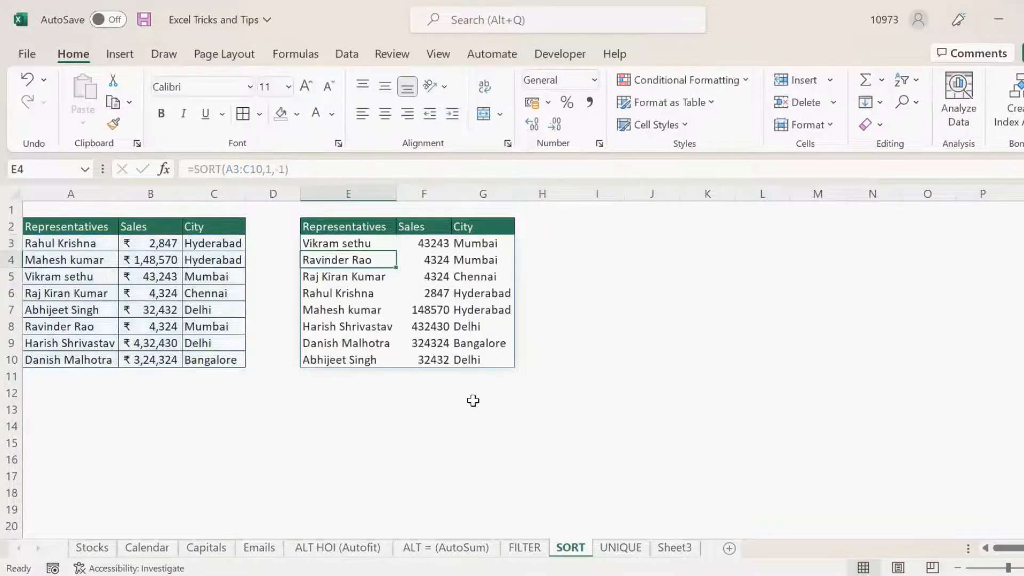
left_click(473, 400)
left_click_drag(336, 244, 341, 362)
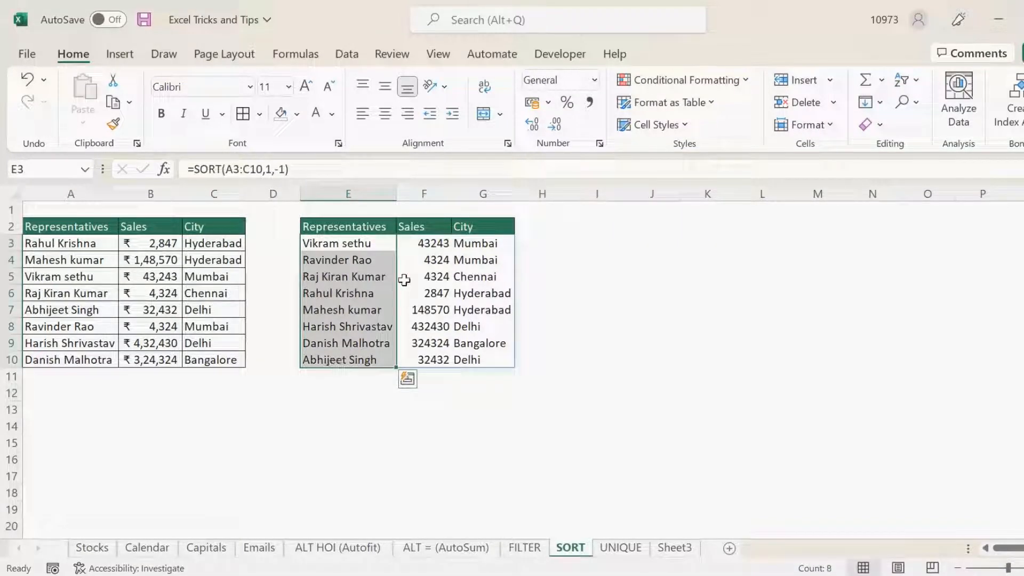
Step: Change the formula in E3 to =SORT(A3:C10,2,1) to sort by Sales in ascending order, and check the values in F3:F10
left_click(343, 242)
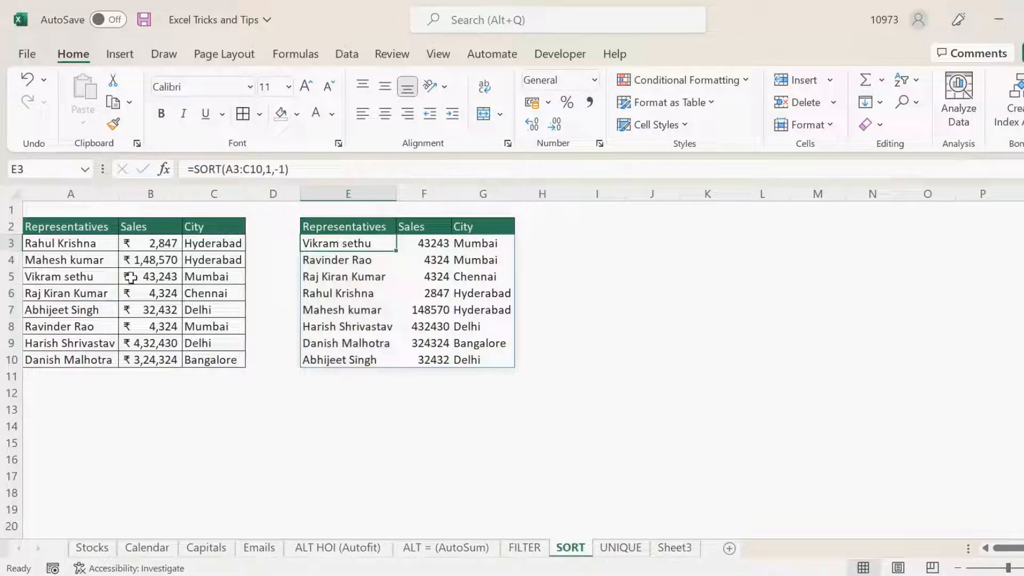
left_click(333, 168)
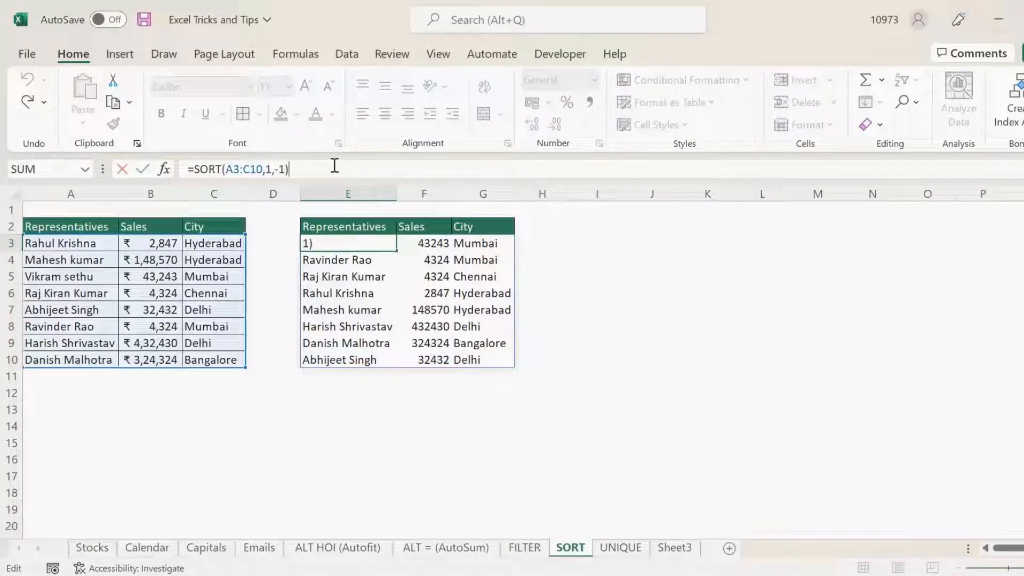
key("BackSpace")
key("BackSpace")
key("BackSpace")
key("BackSpace")
key("BackSpace")
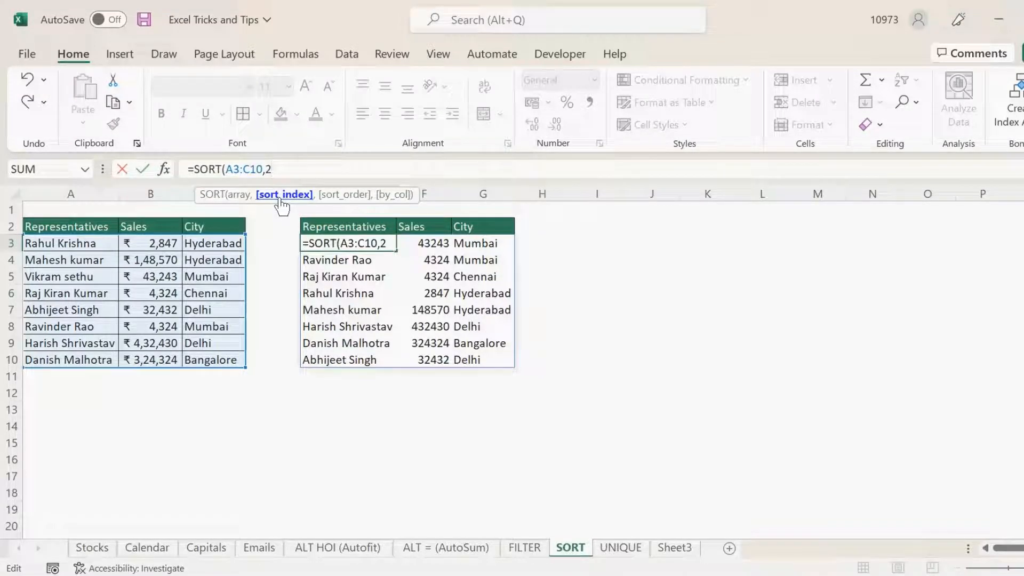
type(",")
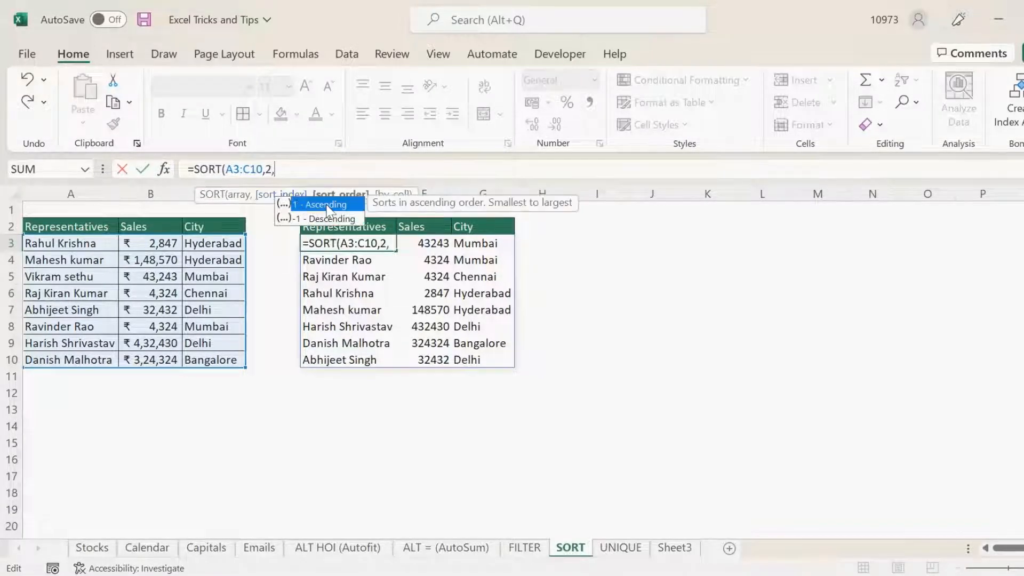
type("1")
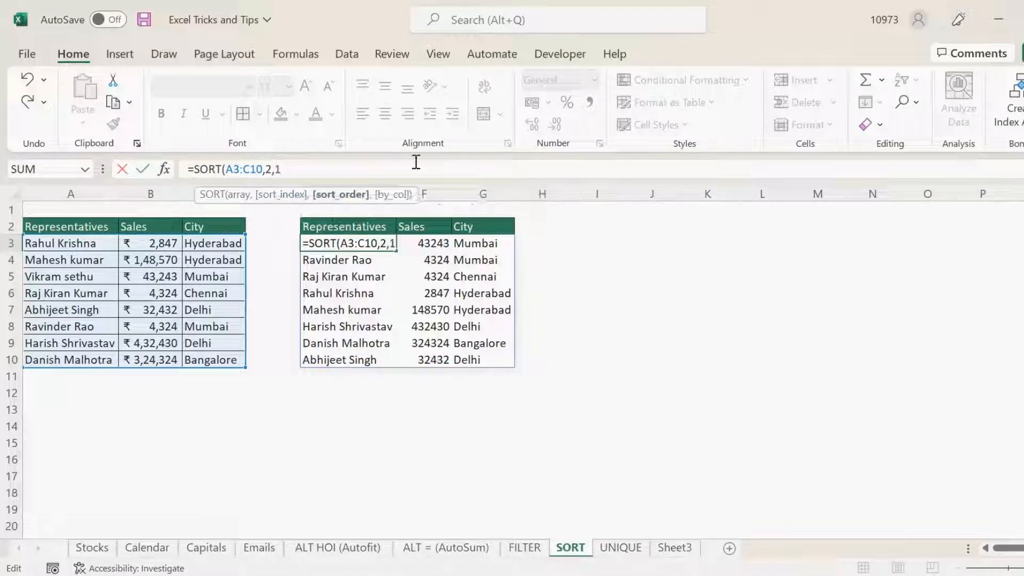
type(")")
key("Return")
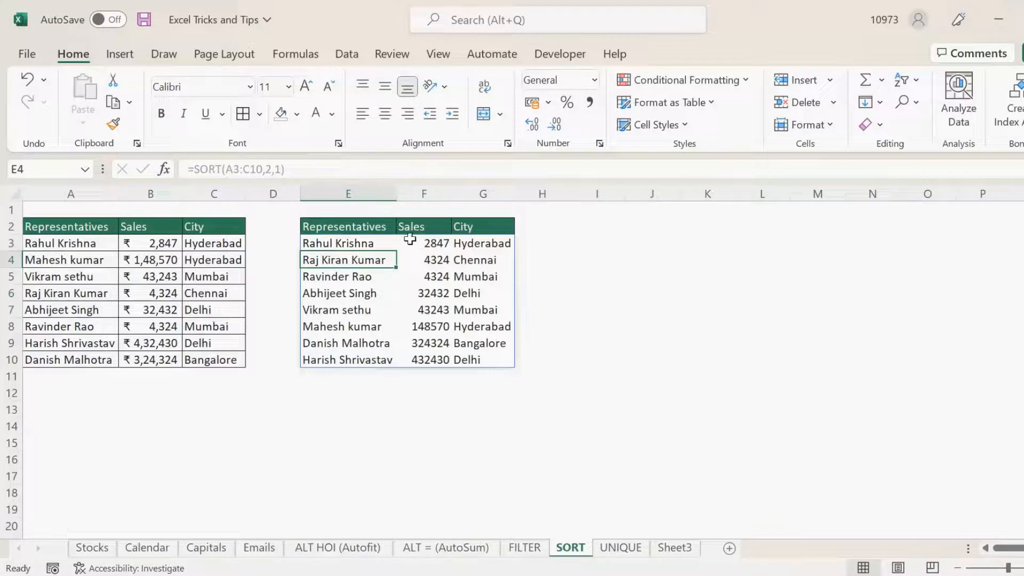
left_click_drag(410, 239, 421, 357)
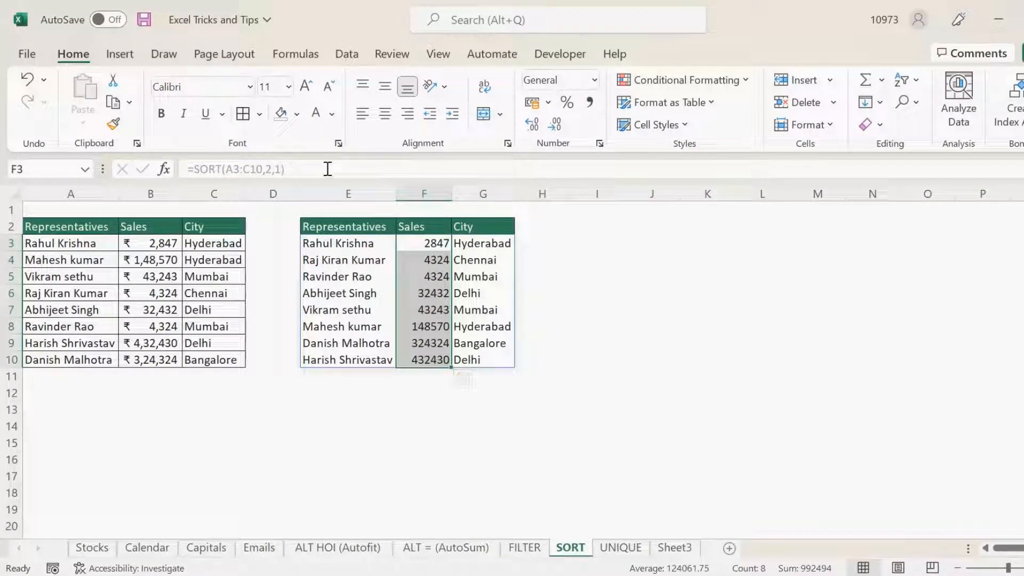
left_click(366, 243)
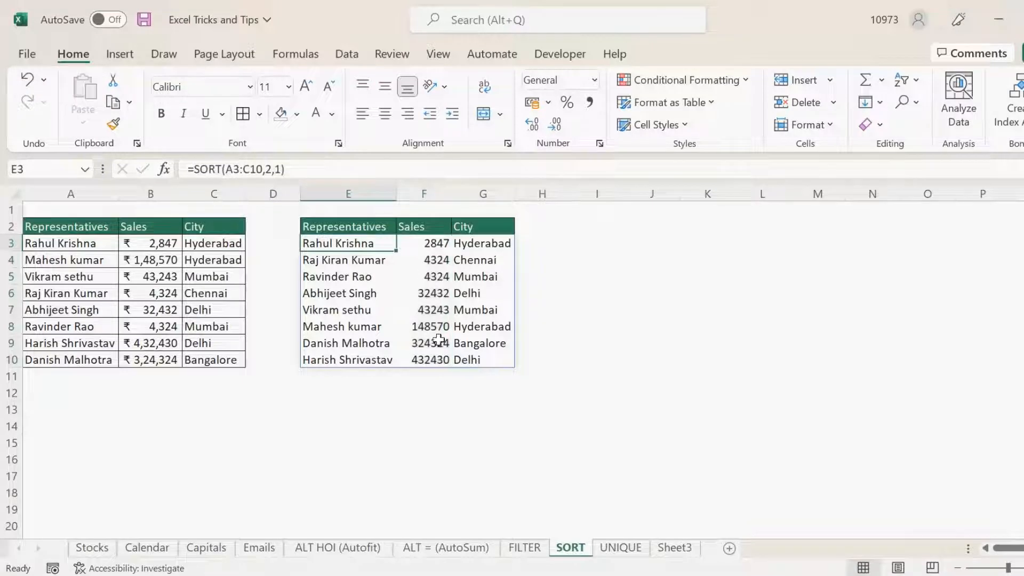
Step: Change the sort order in E3's SORT formula to -1 for descending sales and check the values in F3:F10
left_click(338, 171)
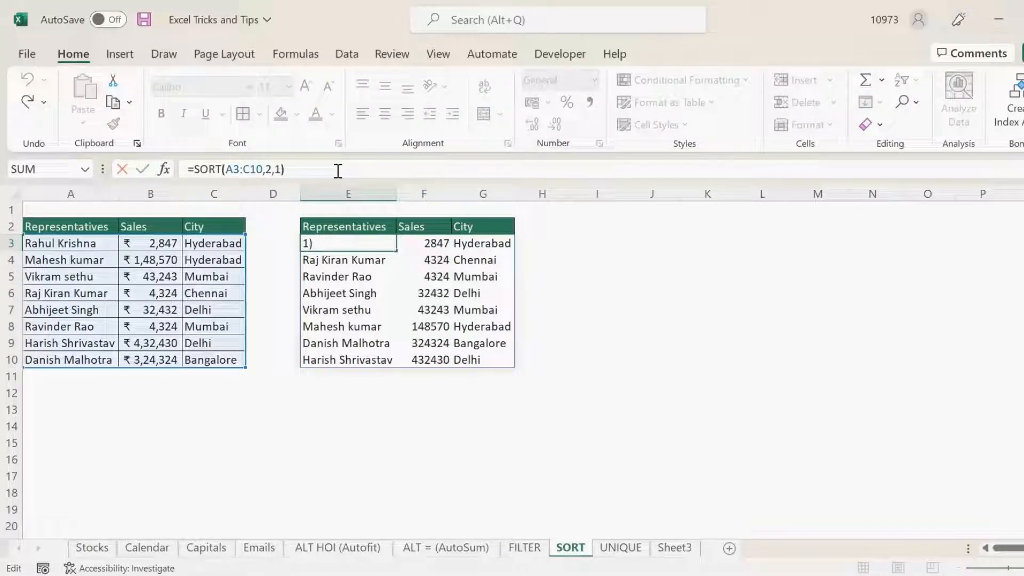
key("Left")
key("Left")
type("-")
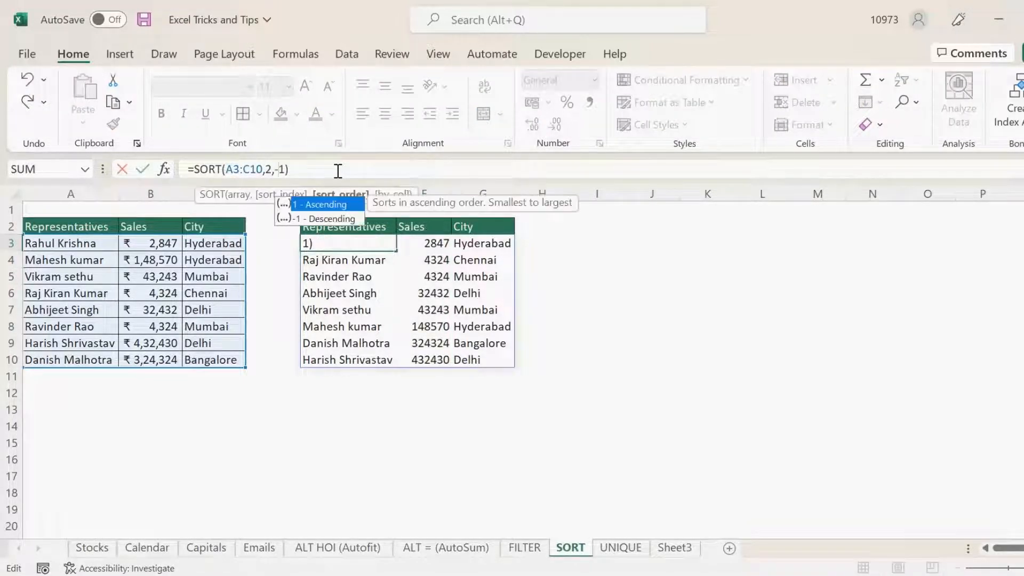
key("Return")
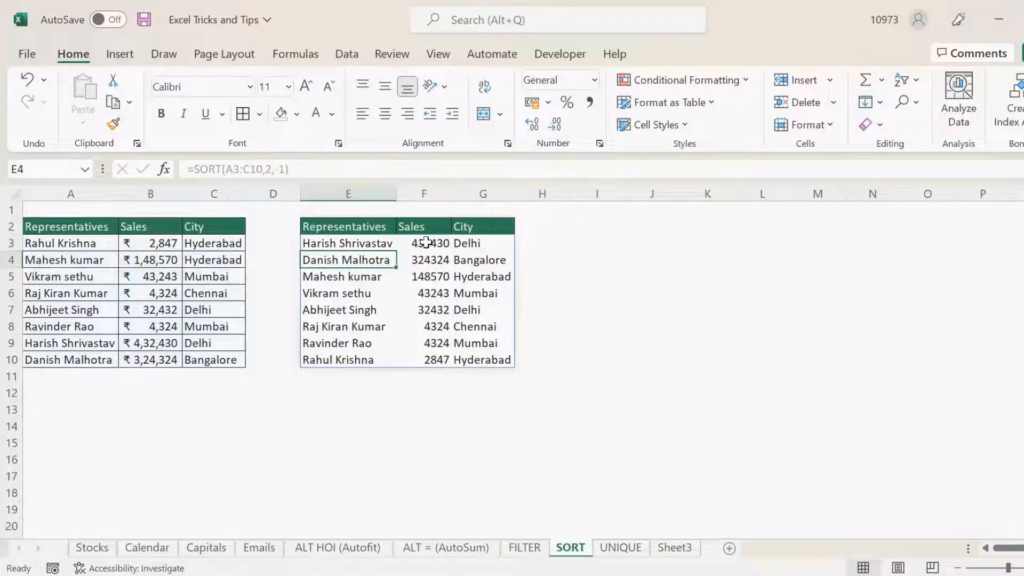
left_click_drag(427, 243, 425, 368)
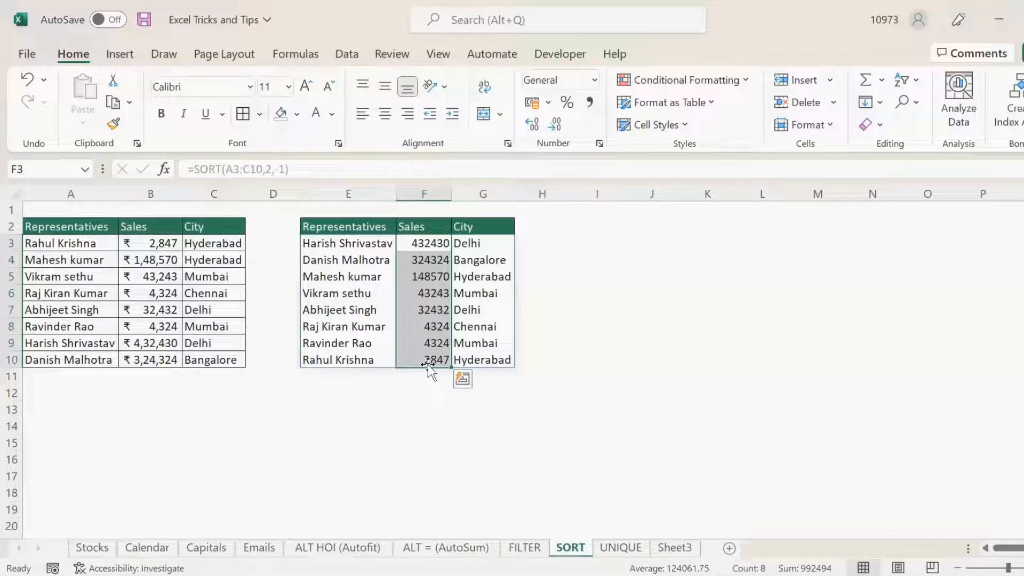
left_click(382, 425)
Step: Apply all borders to the sorted output in E3:G10
left_click_drag(322, 243, 472, 358)
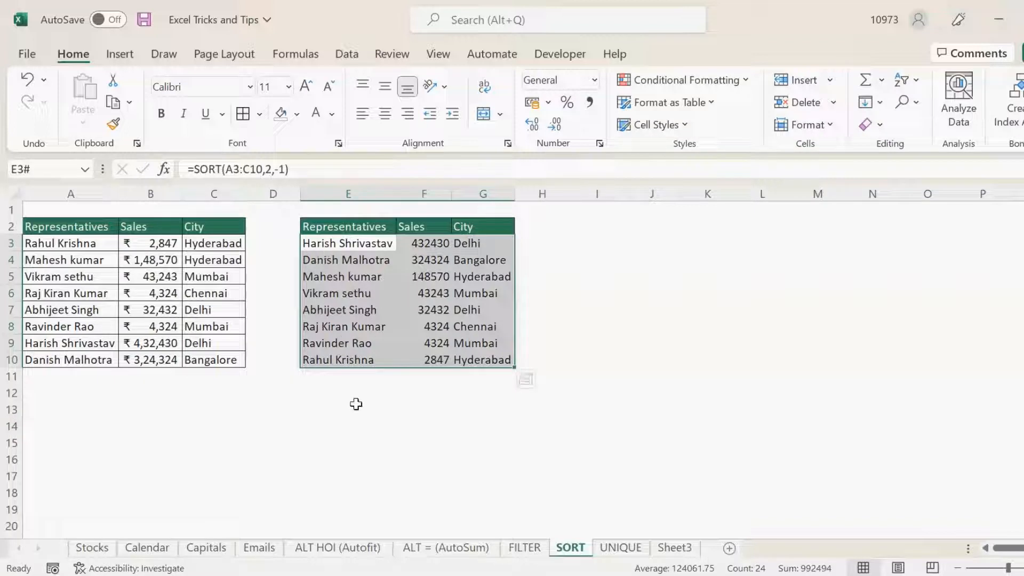
left_click(243, 114)
left_click(521, 455)
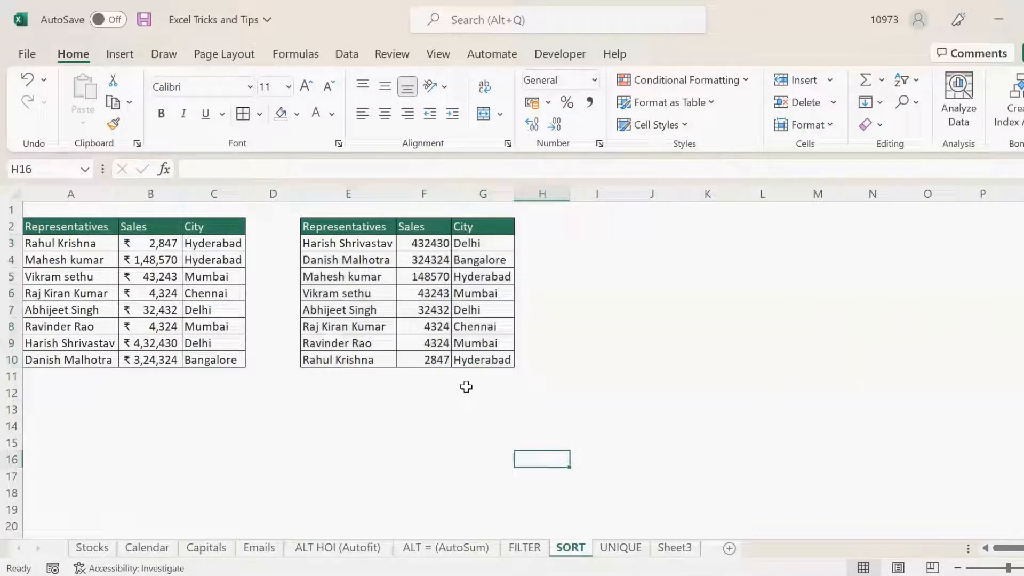
Step: Switch to the UNIQUE sheet and look over the Representatives and Unique Representatives columns
left_click(620, 548)
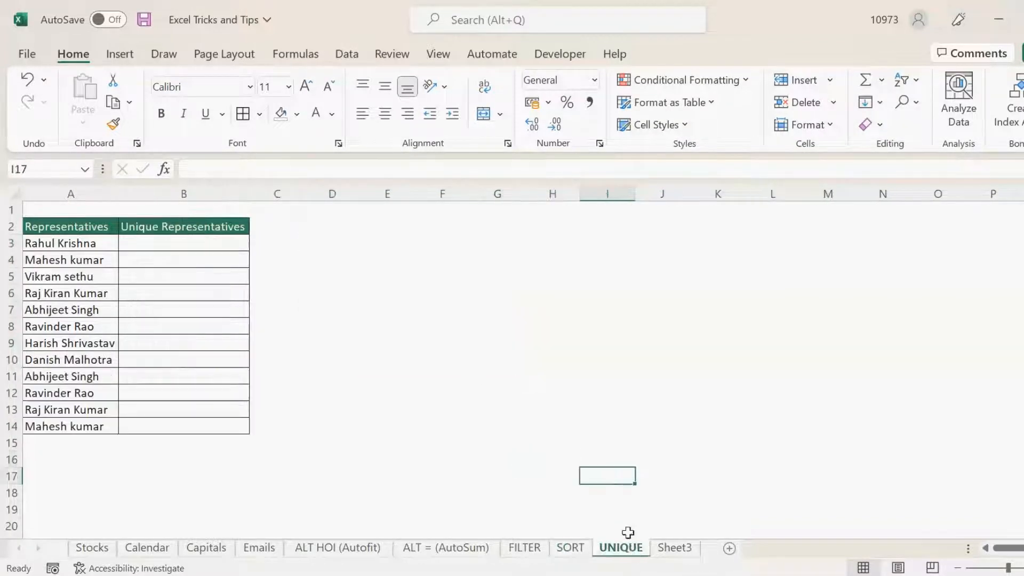
left_click(404, 366)
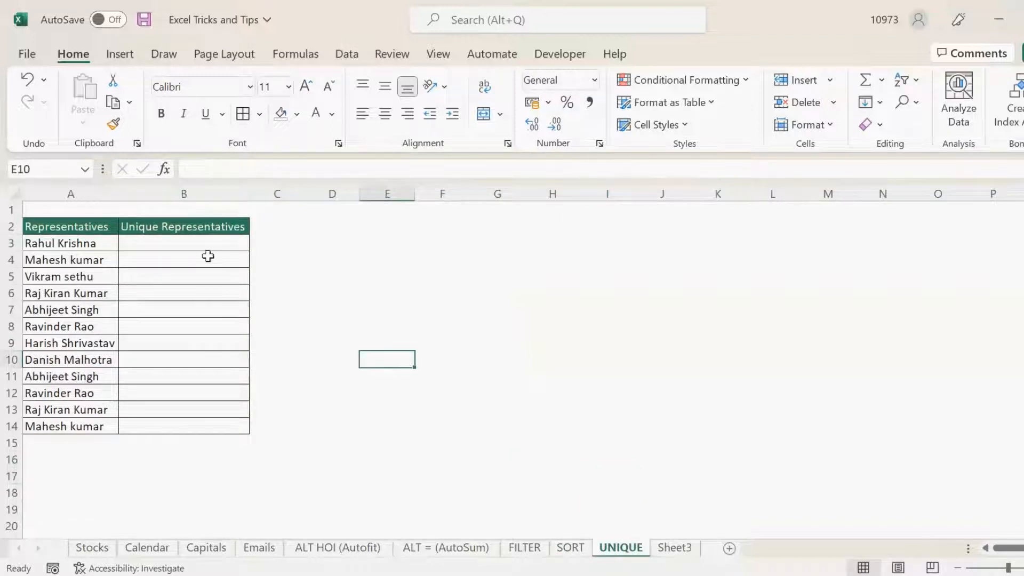
left_click(200, 246)
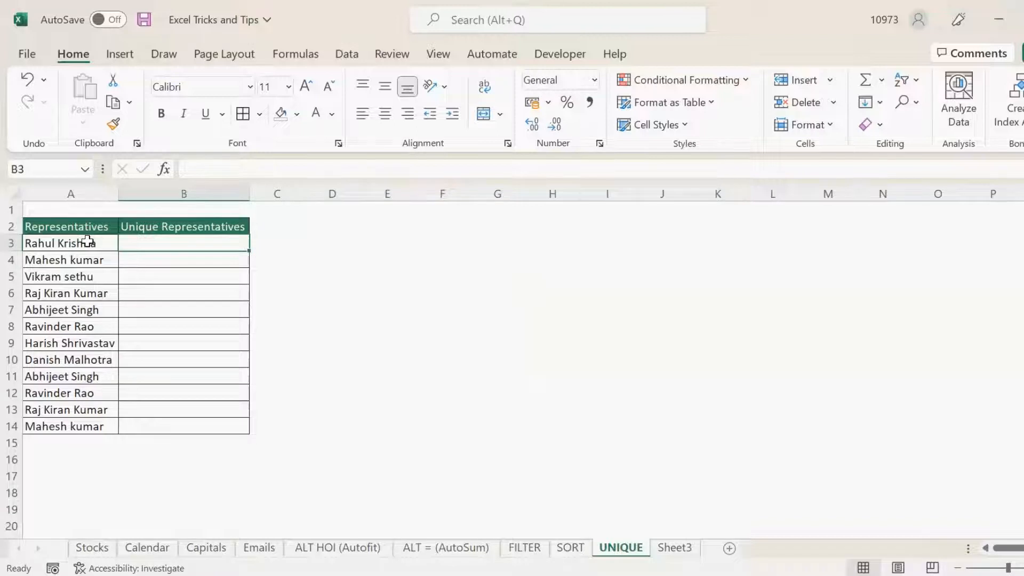
left_click(186, 390, "shift")
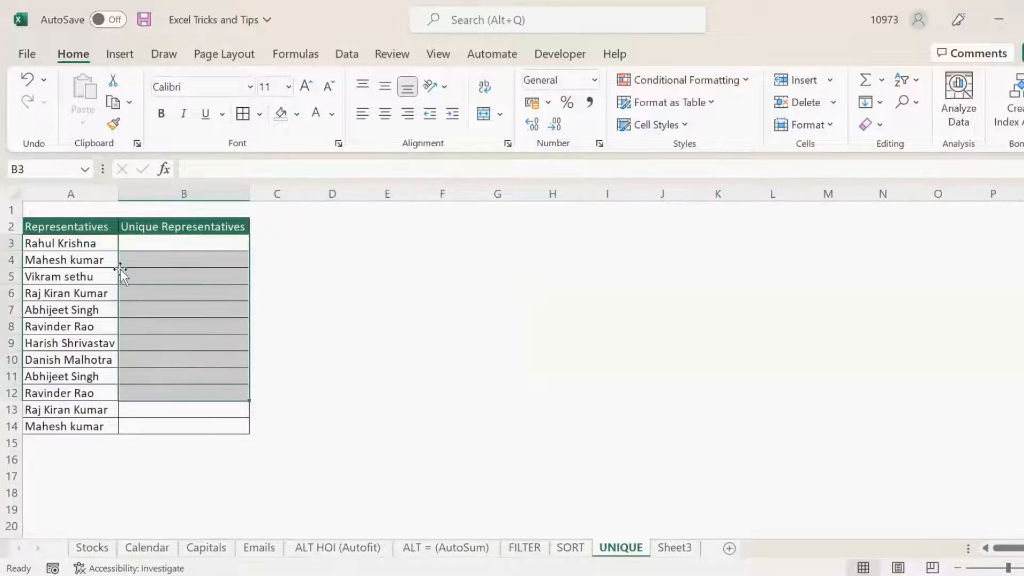
left_click_drag(90, 243, 80, 343)
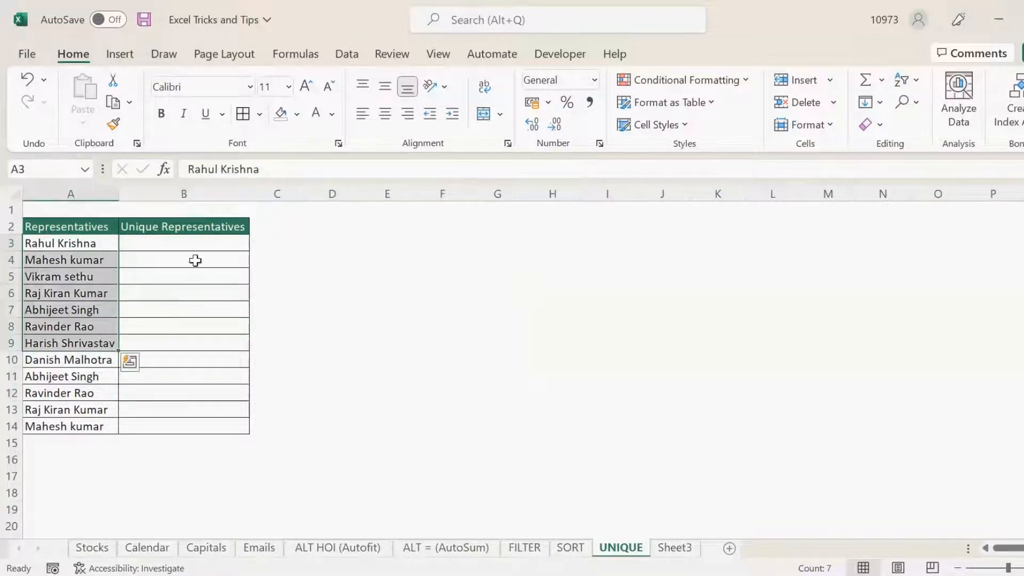
Step: Enter =UNIQUE(A2:A14) in B3 under Unique Representatives
left_click(189, 244)
type("=")
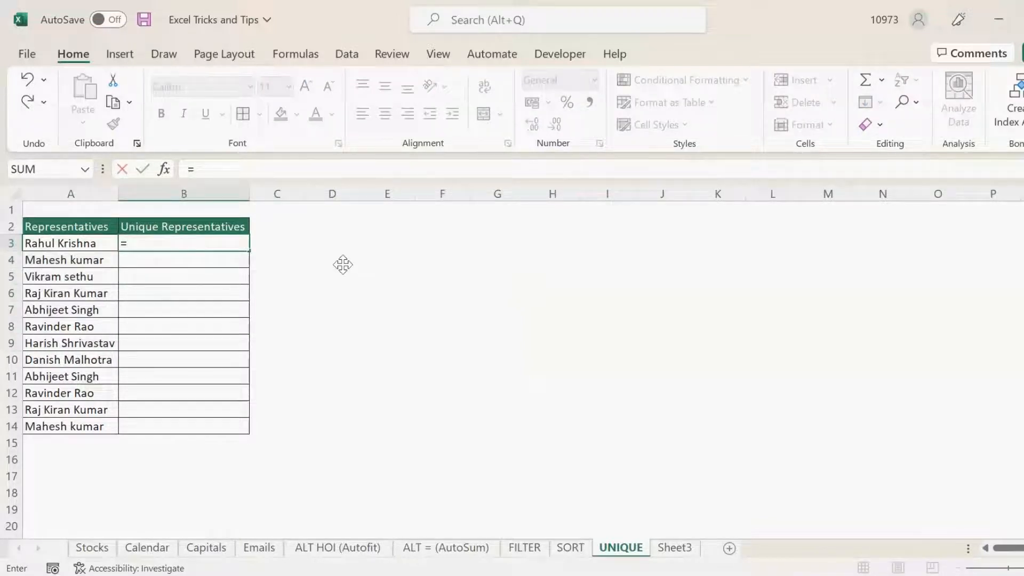
type("unique(")
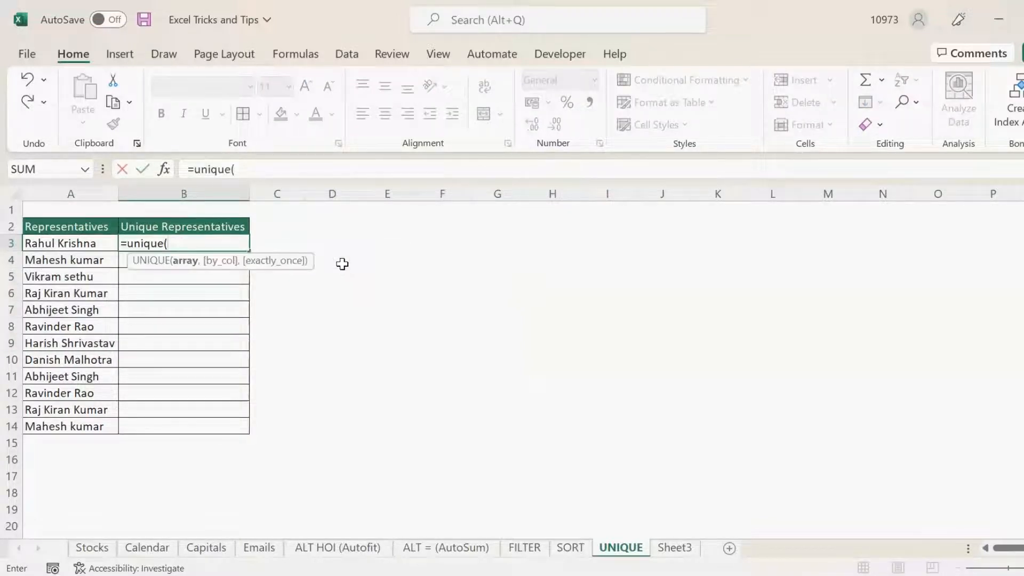
left_click(65, 228)
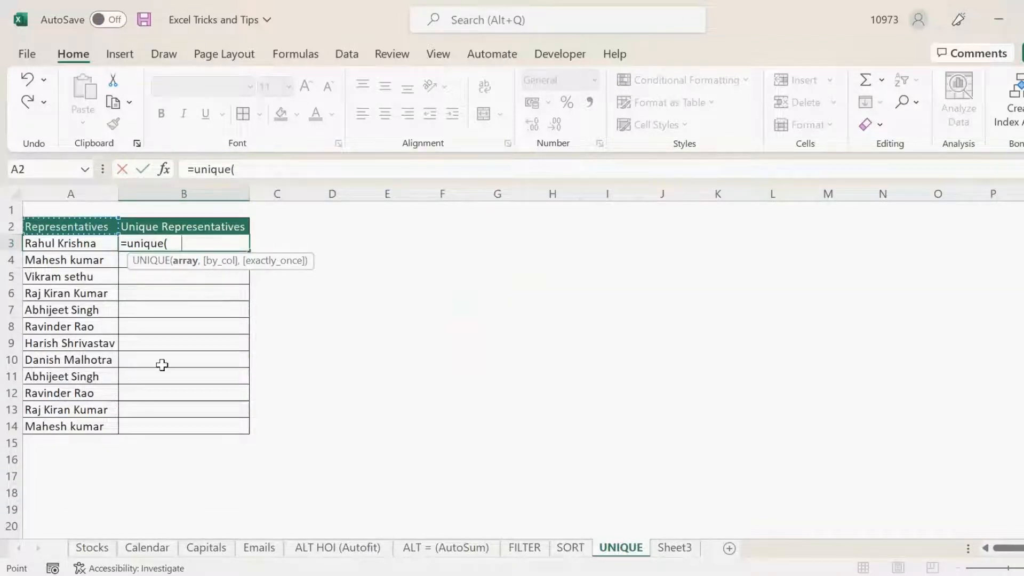
key("ctrl+shift+Down")
type(")")
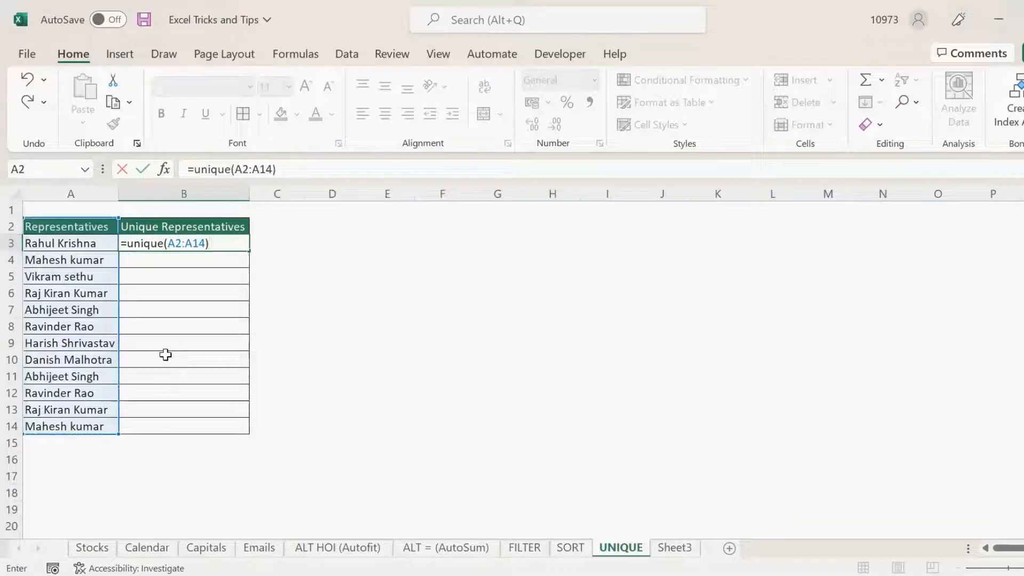
key("Return")
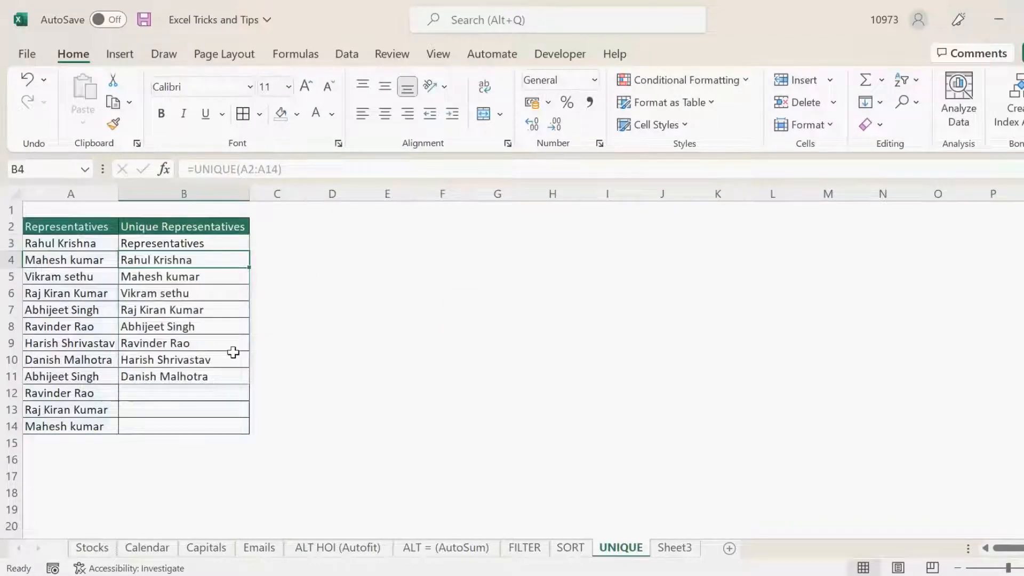
Step: Change the UNIQUE array in B3 to A3:A14 to leave out the header, and compare the output with the source list
left_click(229, 245)
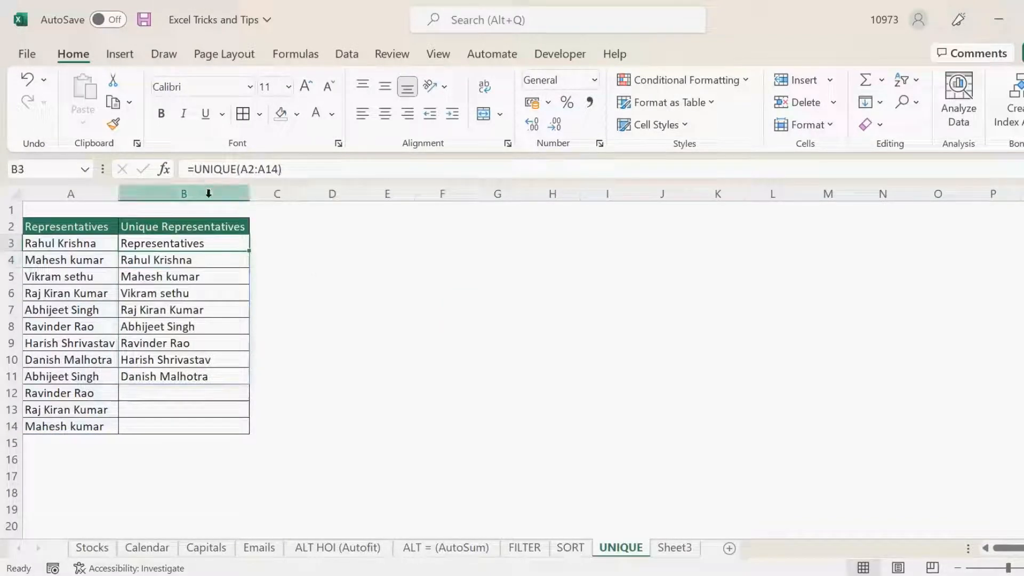
left_click(253, 169)
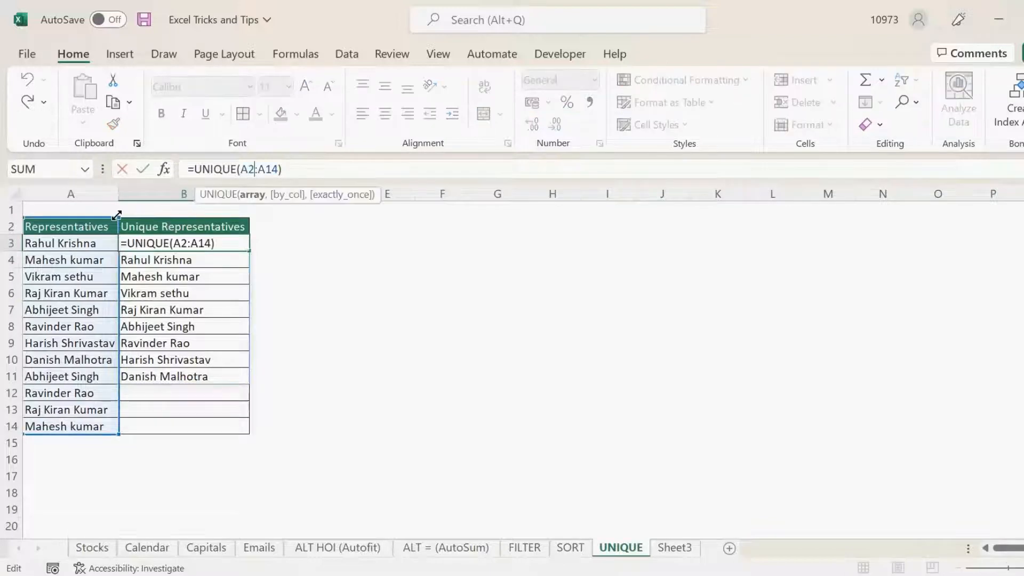
left_click_drag(117, 217, 116, 237)
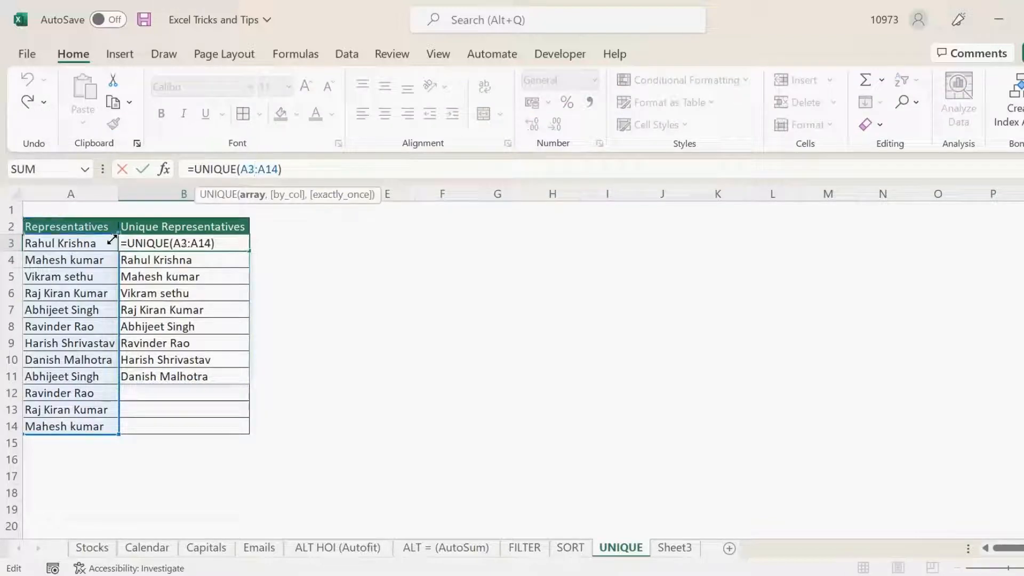
left_click(391, 312)
left_click_drag(199, 244, 208, 355)
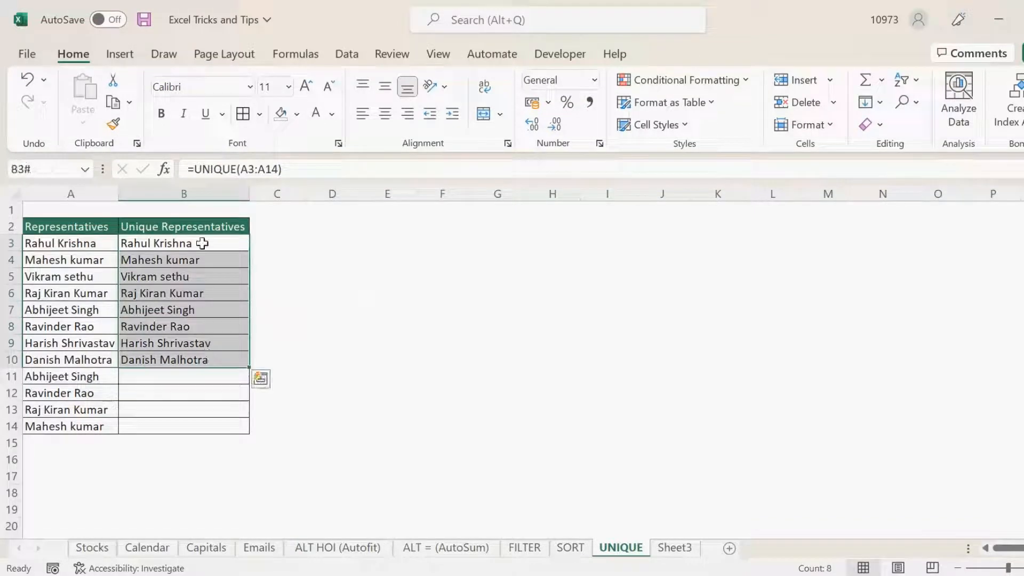
left_click_drag(85, 242, 75, 425)
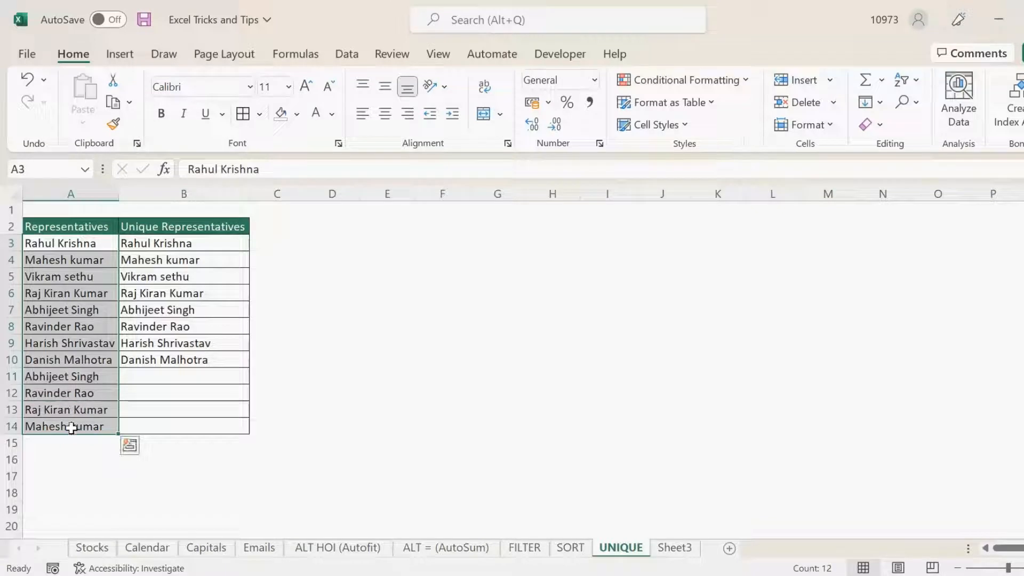
left_click(69, 466)
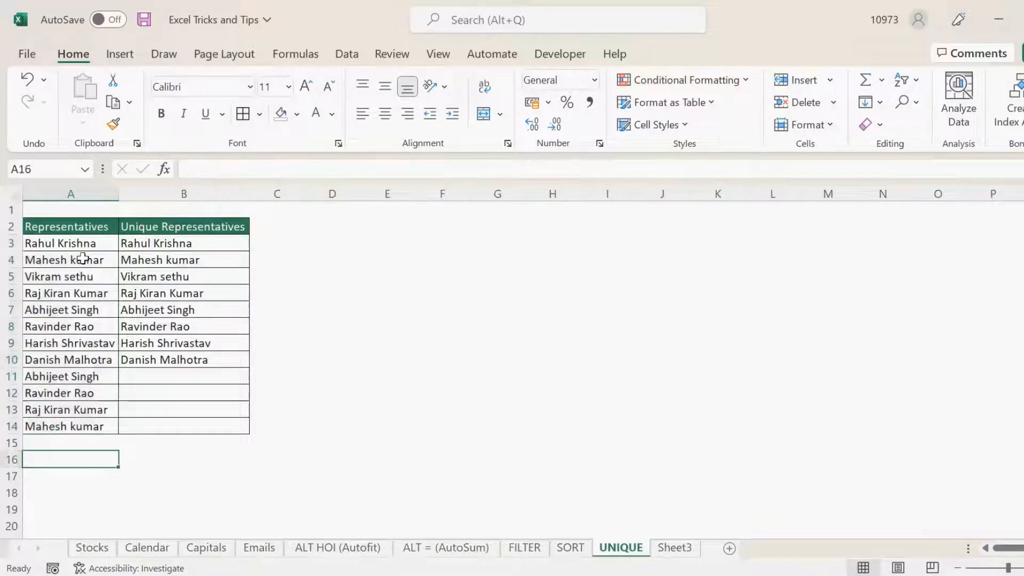
Step: Highlight duplicate values in A2:A14 in light red with conditional formatting and compare them with the unique list in B3:B10
left_click_drag(75, 226, 75, 425)
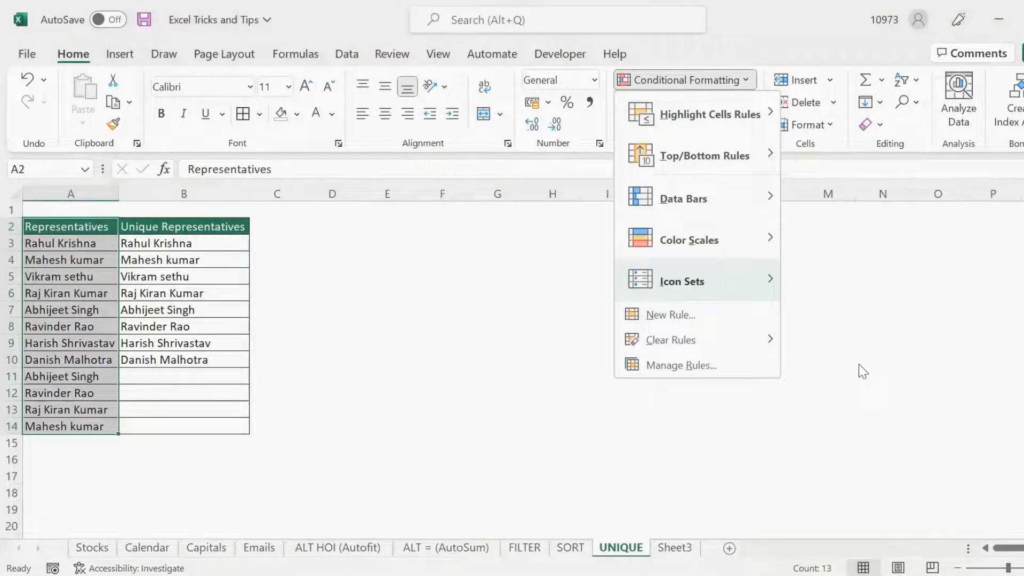
left_click(674, 384)
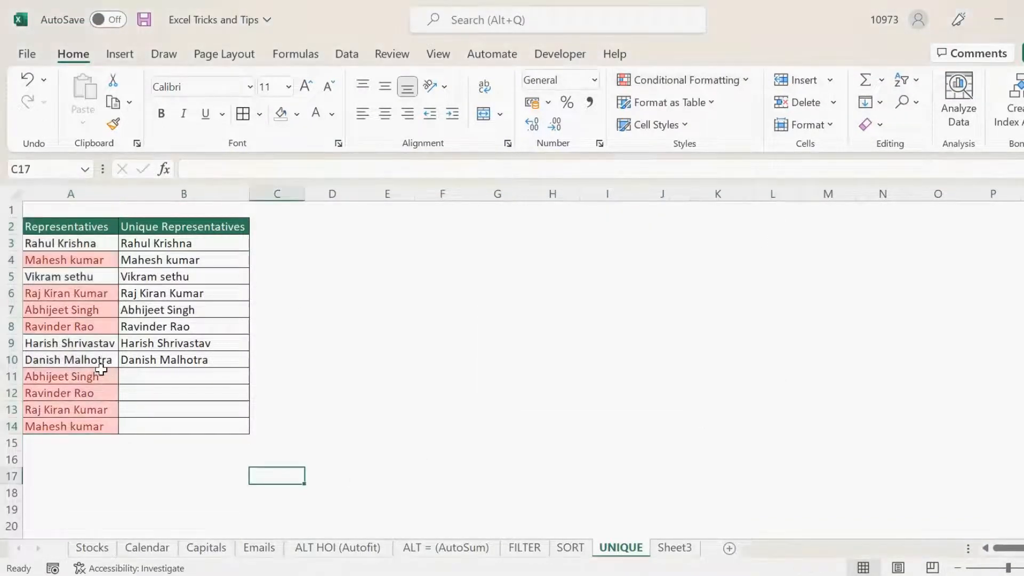
left_click_drag(102, 293, 100, 327)
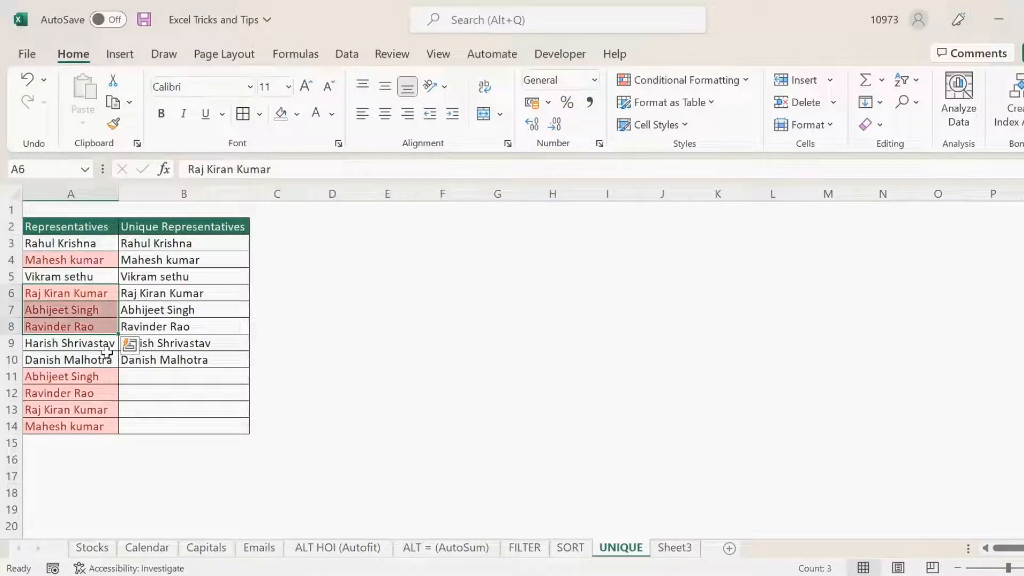
left_click_drag(99, 377, 97, 427)
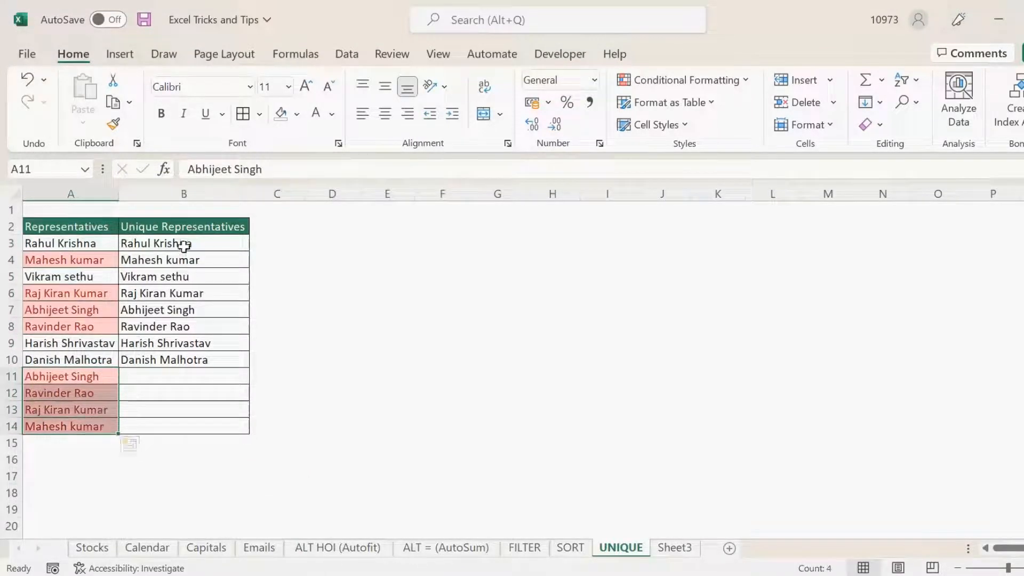
left_click_drag(184, 241, 193, 360)
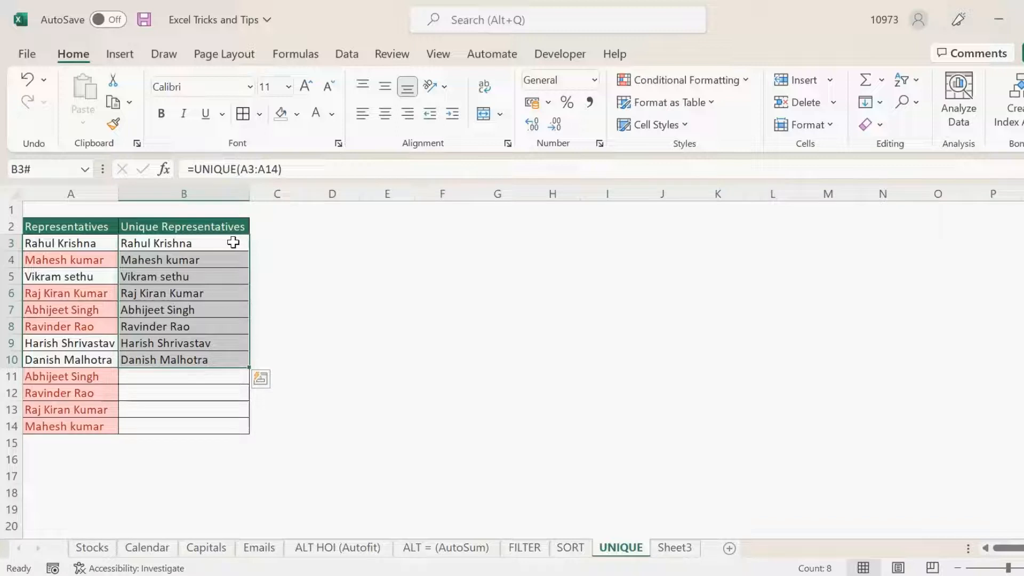
left_click(537, 437)
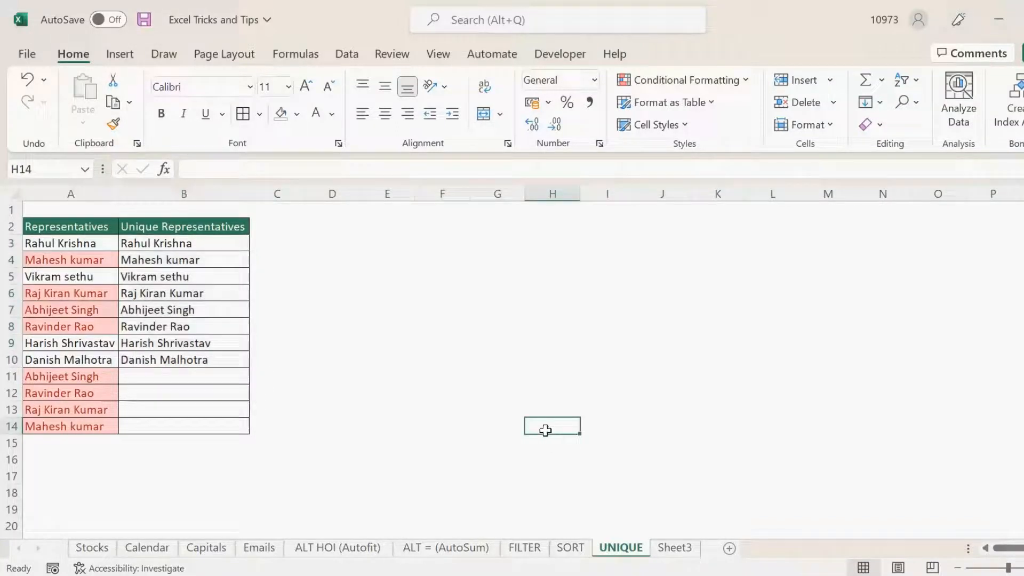
Step: Open Sheet3 and review the summary table's descriptions of the FILTER, SORT and UNIQUE functions
left_click(675, 548)
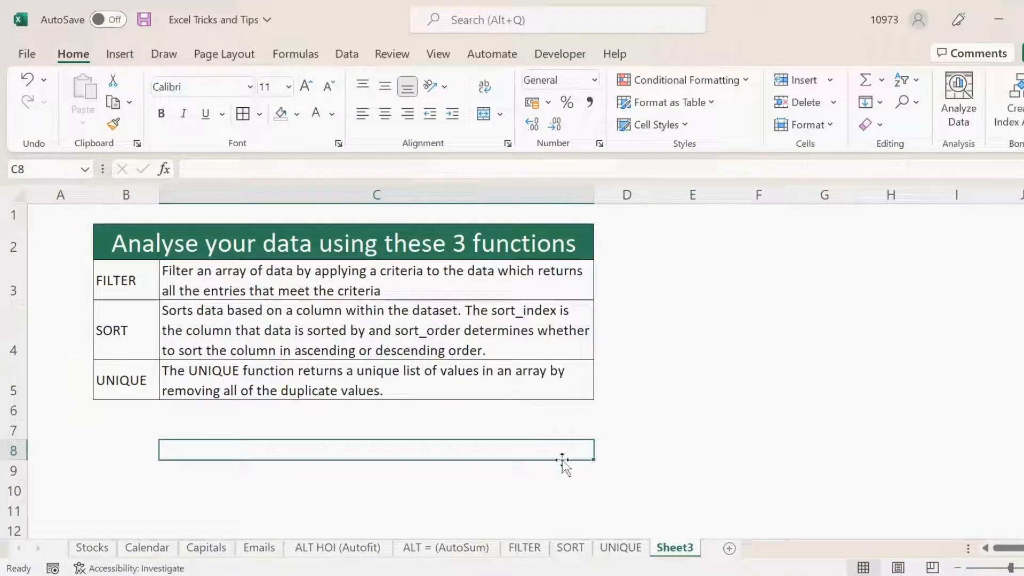
left_click(113, 268)
left_click(135, 332)
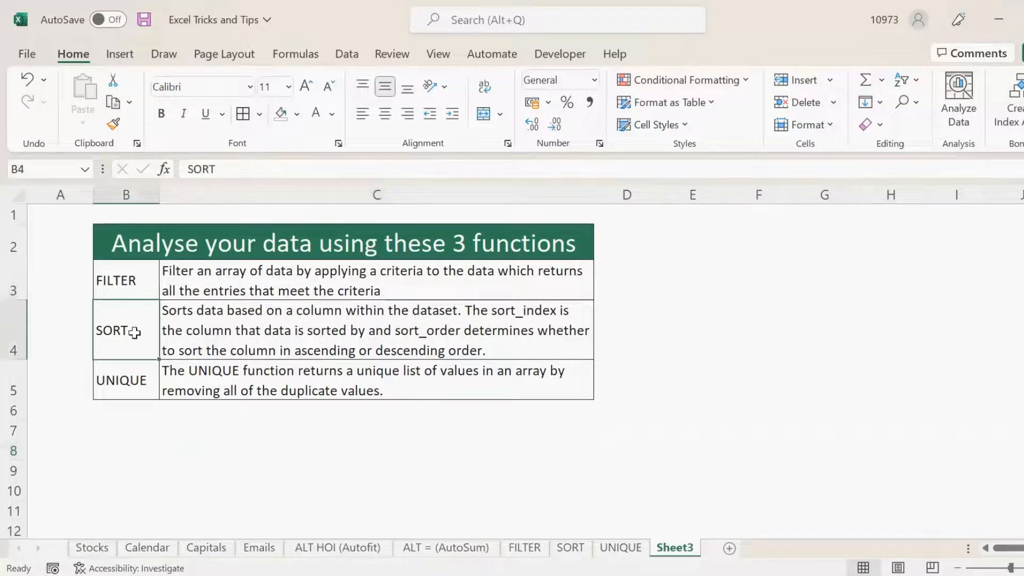
left_click(131, 390)
left_click(450, 467)
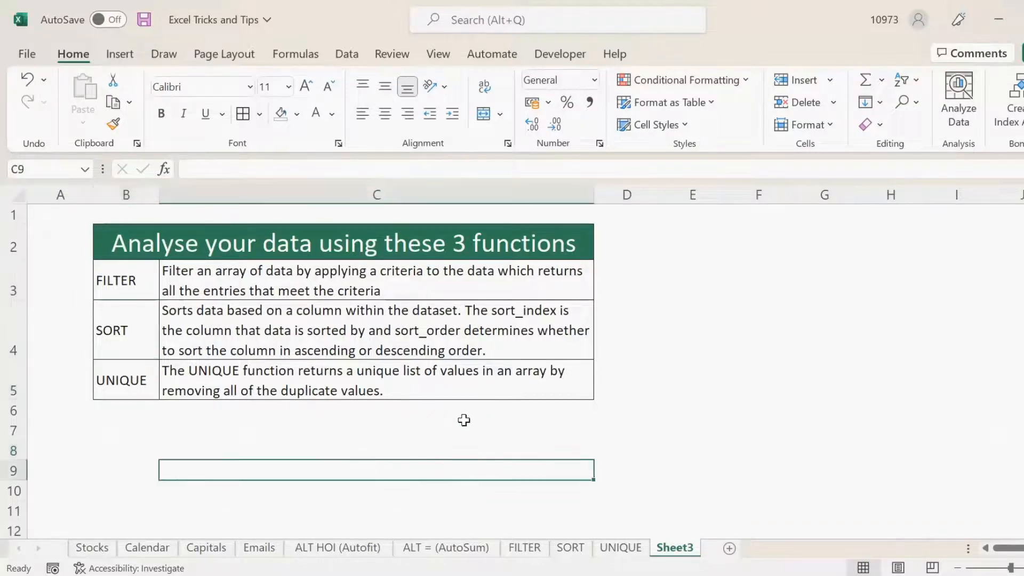
left_click(447, 420)
left_click(434, 435)
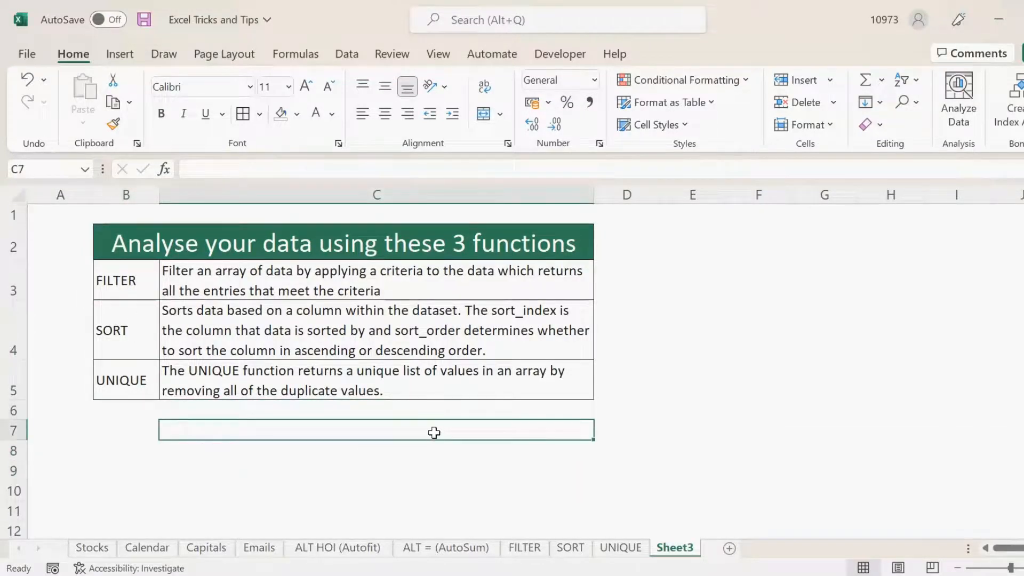